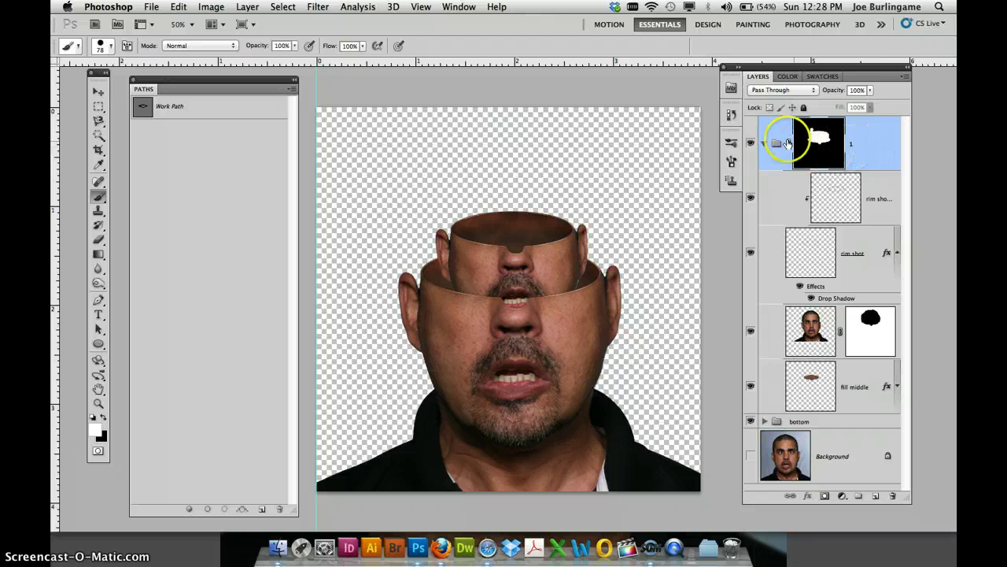
Delete group 1 together with its contents
right_click(776, 147)
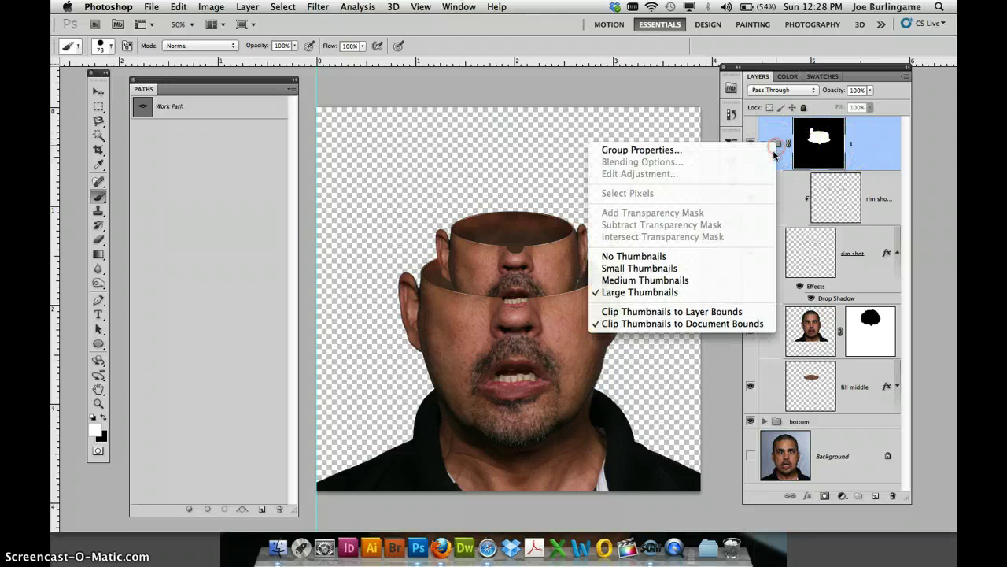
click(781, 147)
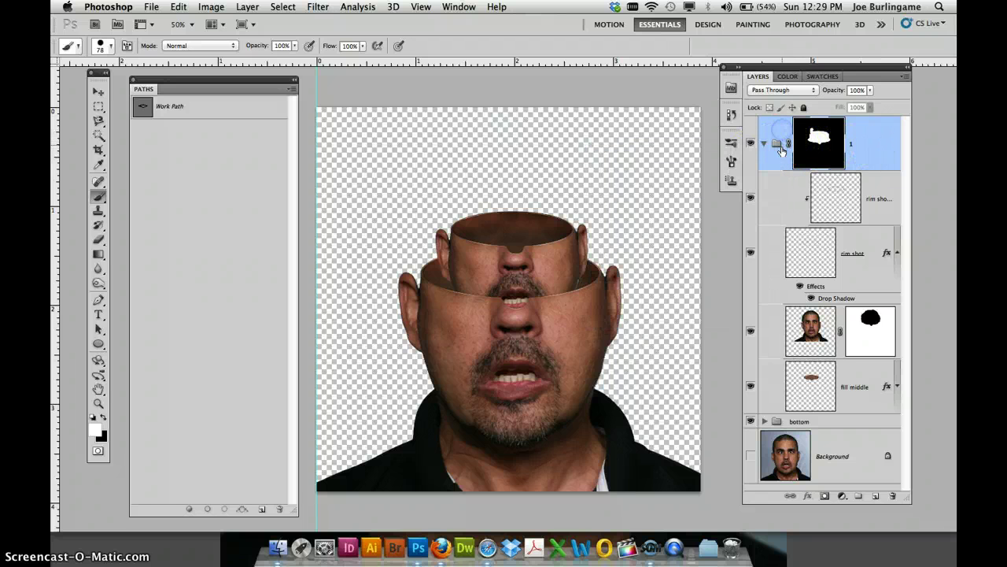
click(784, 177)
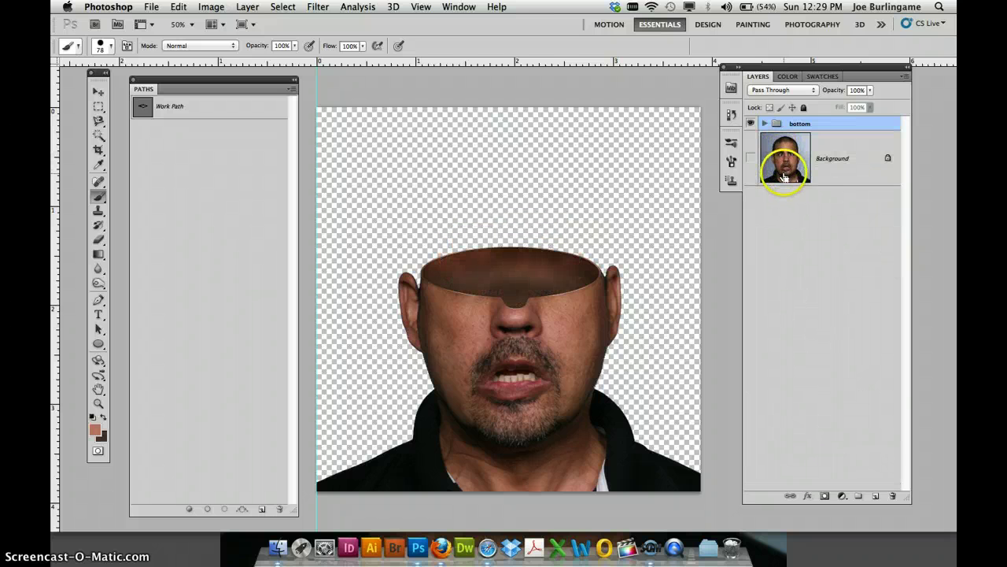
Expand the bottom group and delete only the group, keeping its layers
click(765, 124)
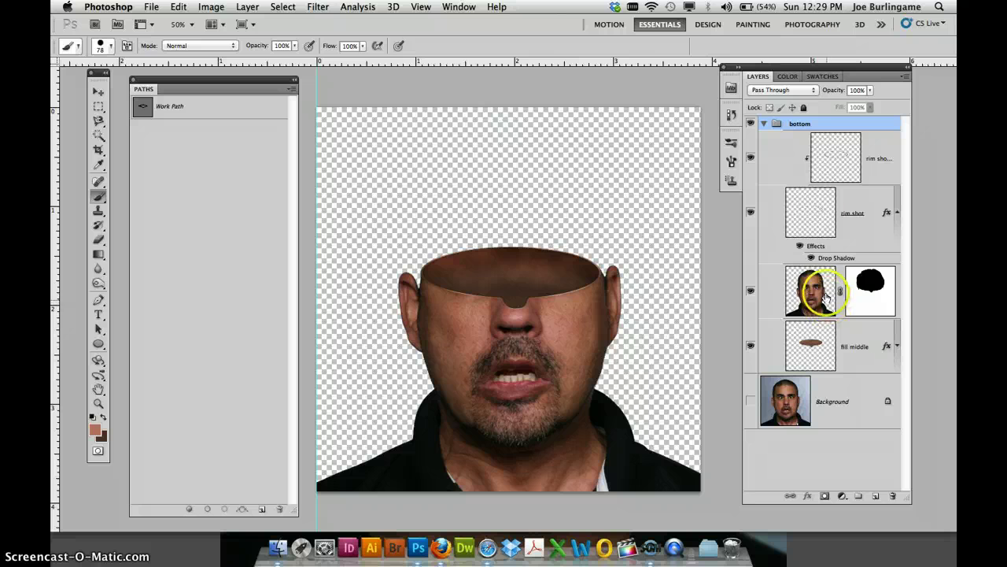
right_click(800, 122)
click(822, 127)
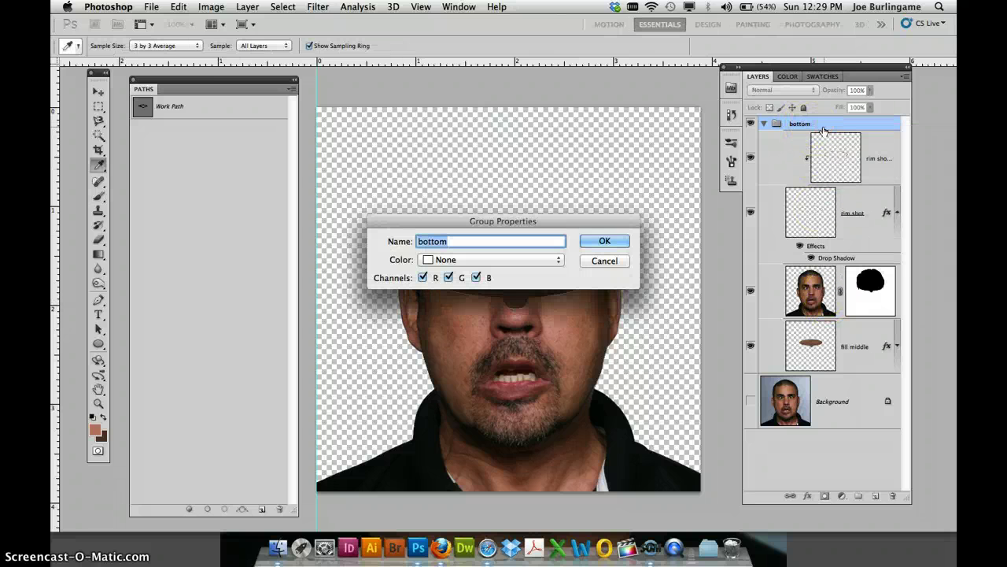
click(604, 261)
right_click(837, 125)
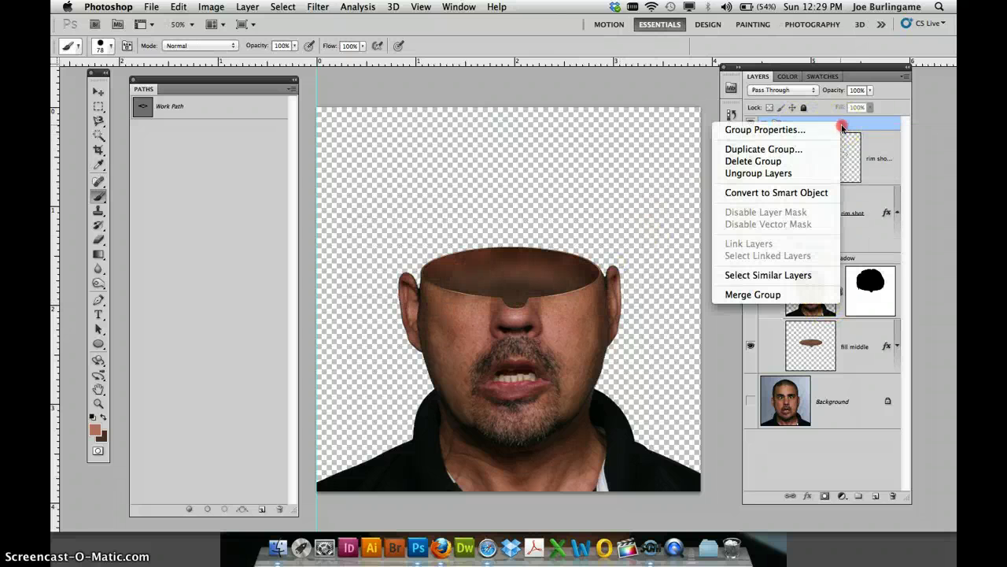
click(812, 160)
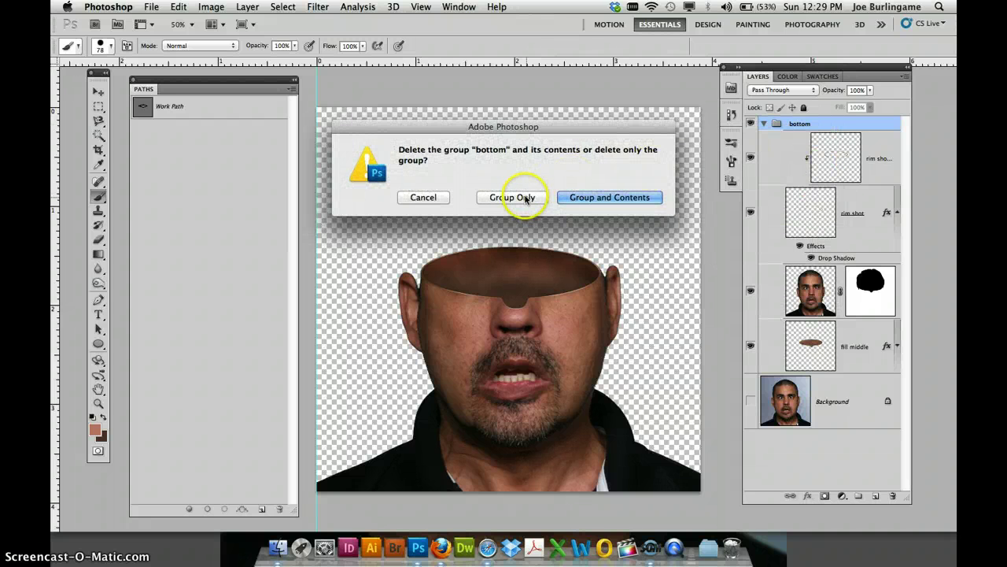
click(512, 198)
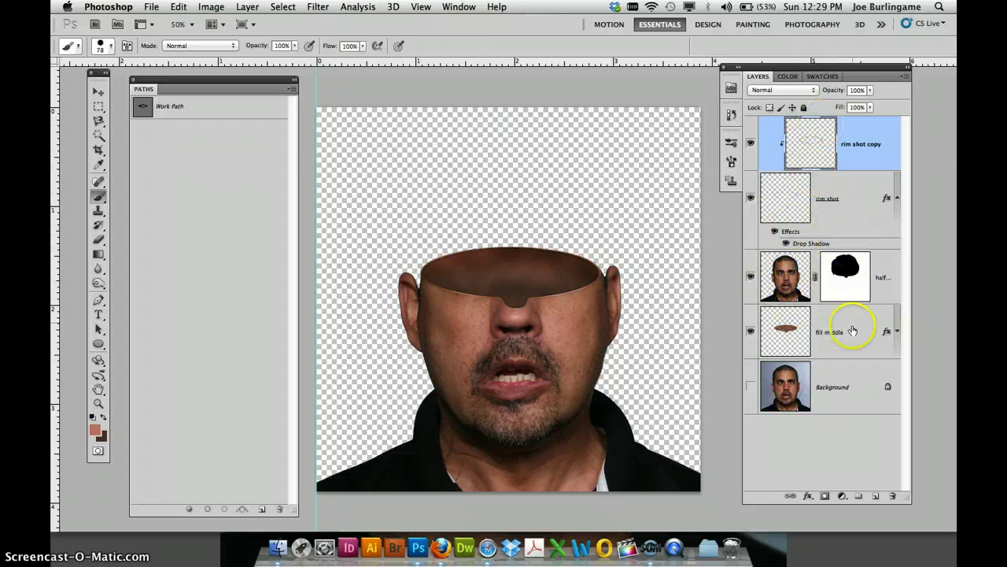
Duplicate the masked halfhead layer and place the copy above all other layers
click(810, 279)
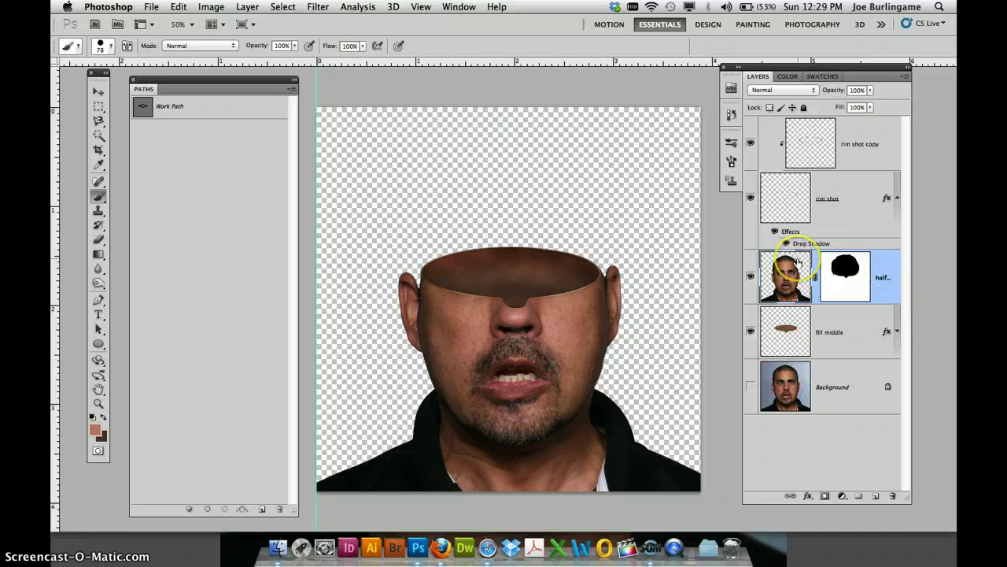
key(super+j)
drag(797, 262, 823, 122)
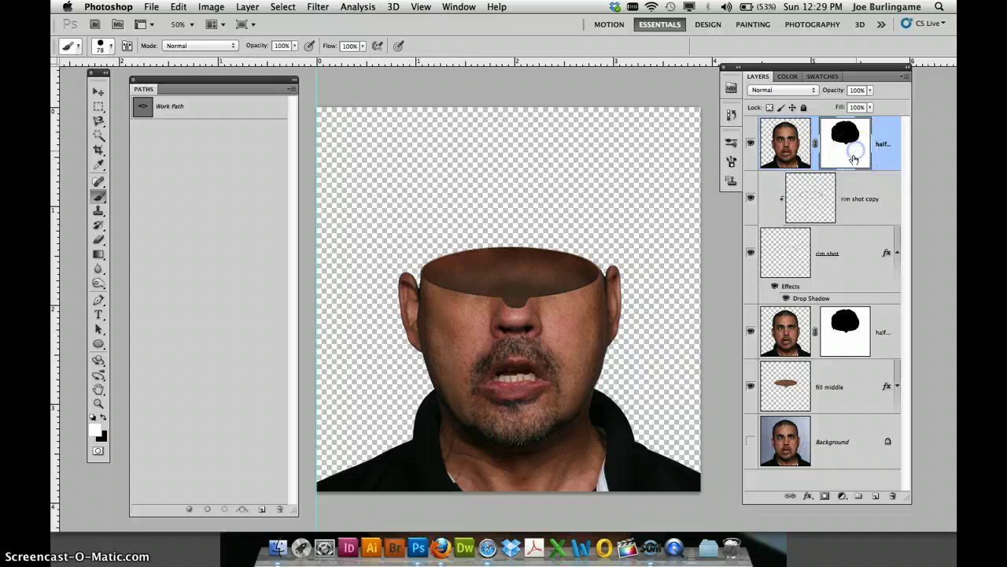
Delete the layer mask of the halfhead copy and hide that layer
right_click(857, 158)
click(837, 179)
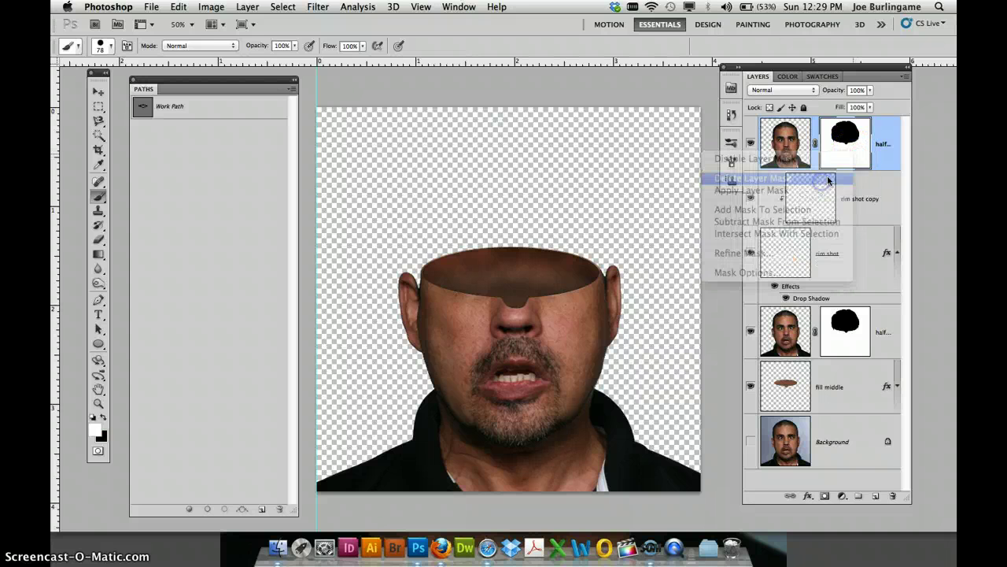
click(750, 142)
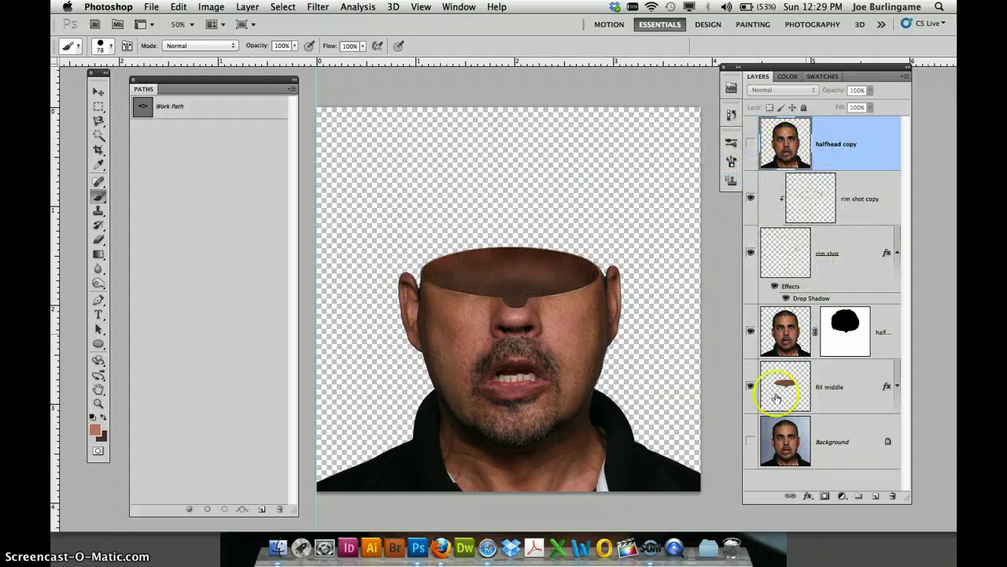
Group the layers from fill middle up to rim shot copy and name the group bottom
click(885, 385)
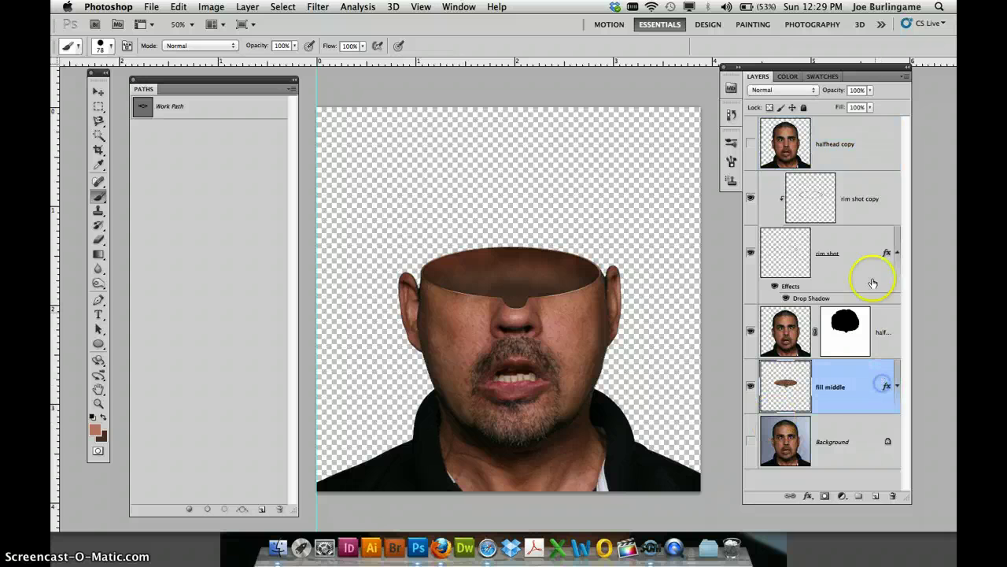
shift+click(875, 197)
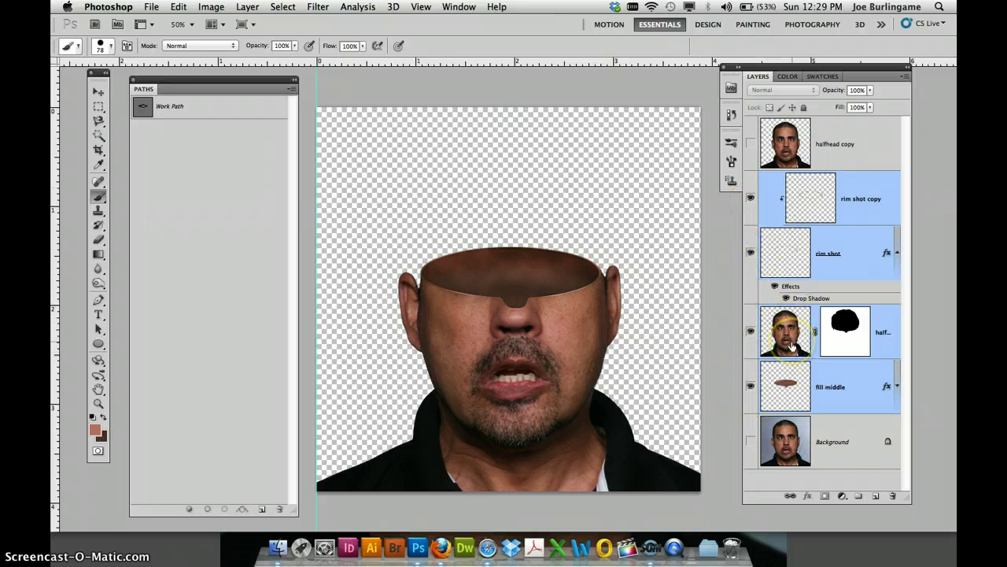
key(super+g)
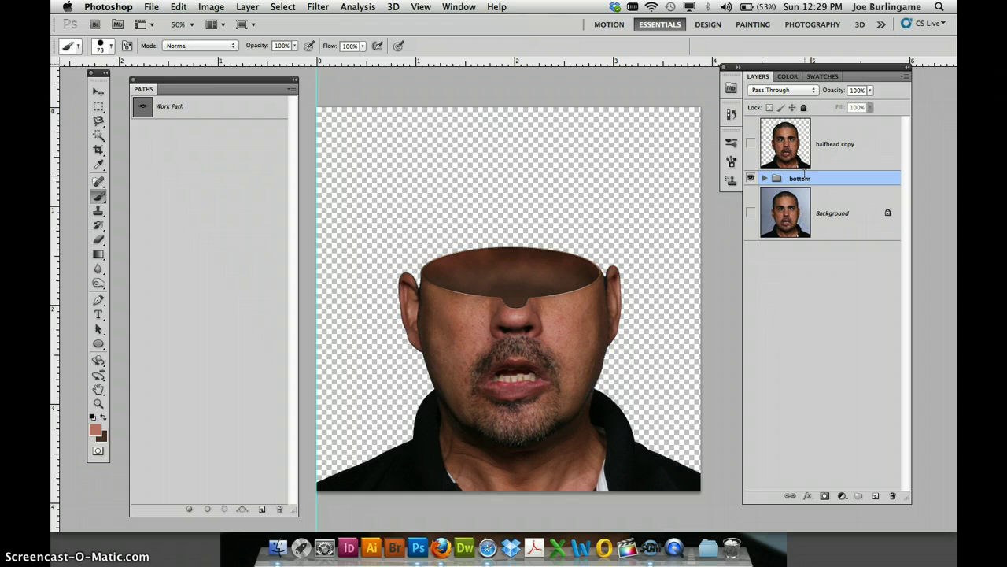
Duplicate the bottom group within the same document as 1
right_click(851, 175)
click(824, 201)
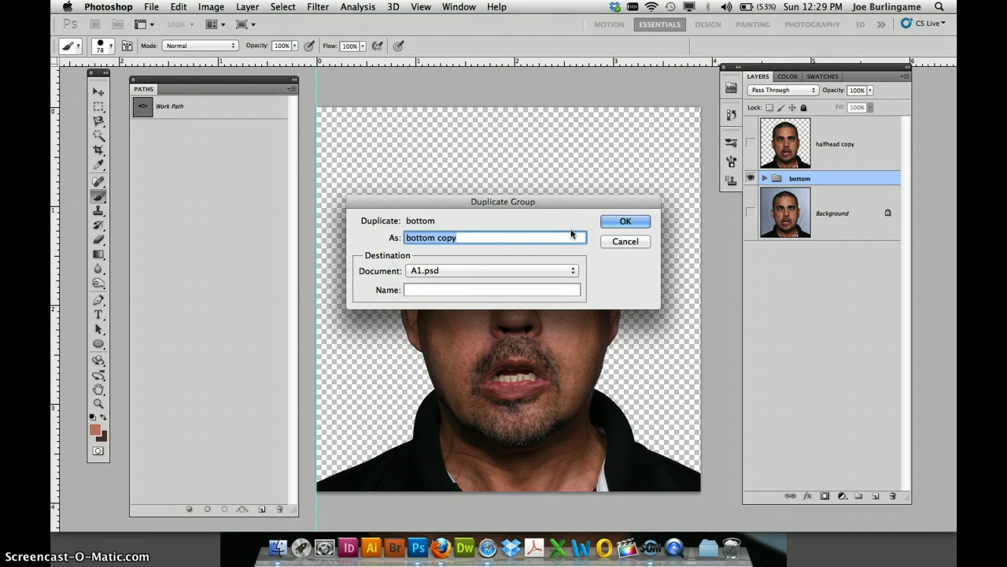
text(1)
key(Return)
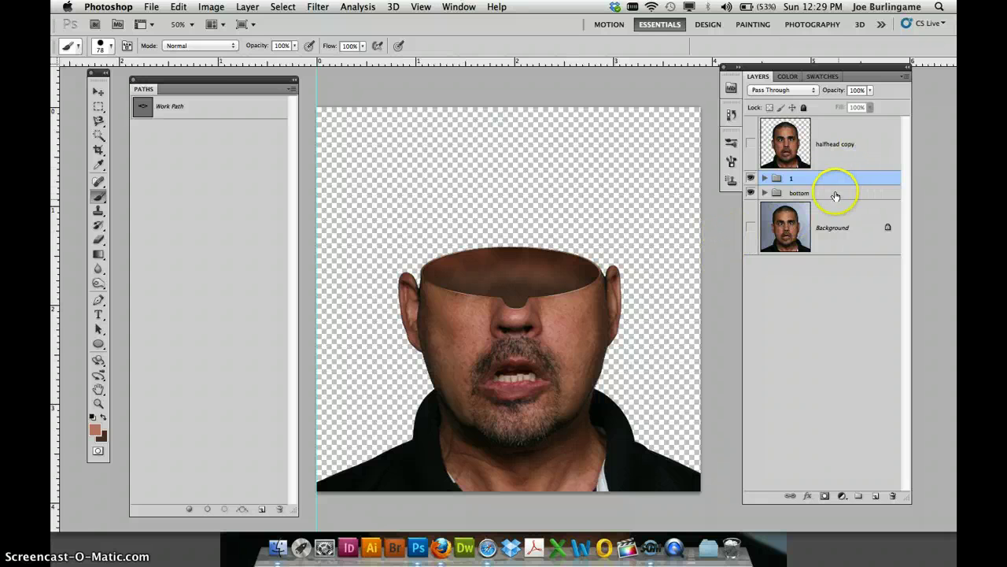
Scale group 1 proportionally to about 70.7% and move it so its head sits centred over the larger head
key(ctrl+t)
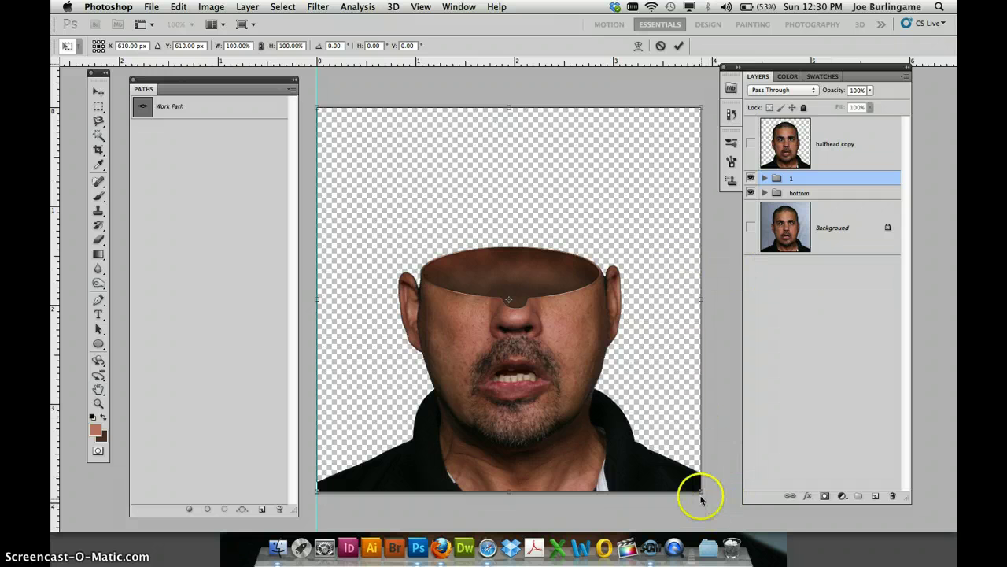
drag(701, 492, 609, 355)
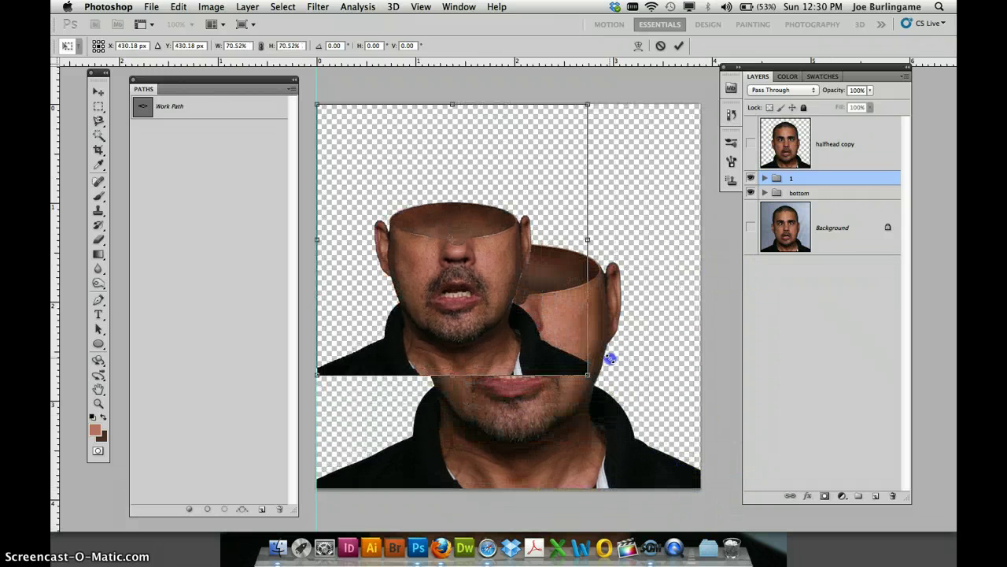
drag(530, 320, 545, 266)
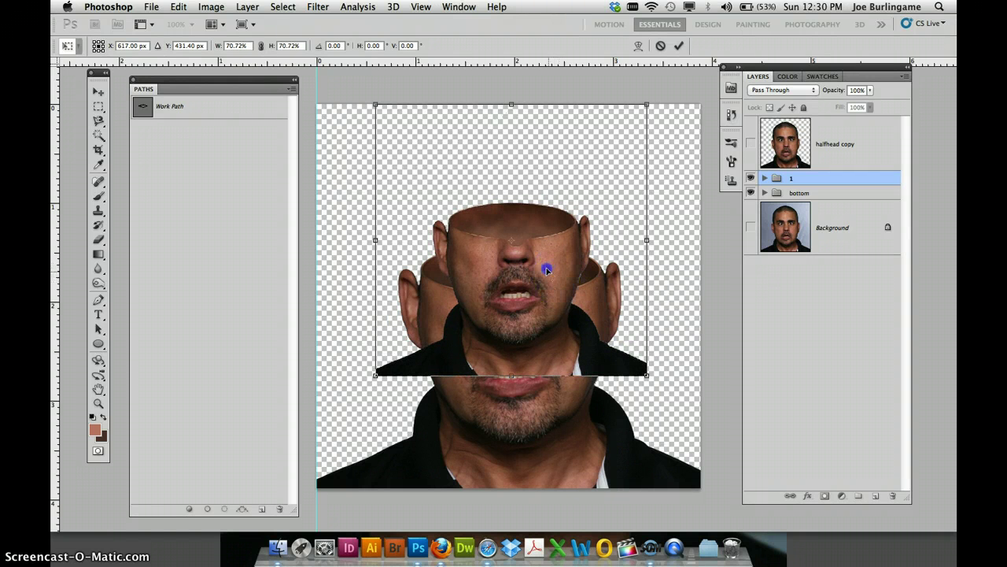
Rotate group 1 about 1.5° clockwise, nudge it back over the larger head's opening, and apply the transform
drag(646, 377, 653, 385)
mouse_move(584, 337)
mouse_down()
mouse_move(573, 315)
mouse_move(584, 319)
mouse_up()
drag(656, 387, 653, 389)
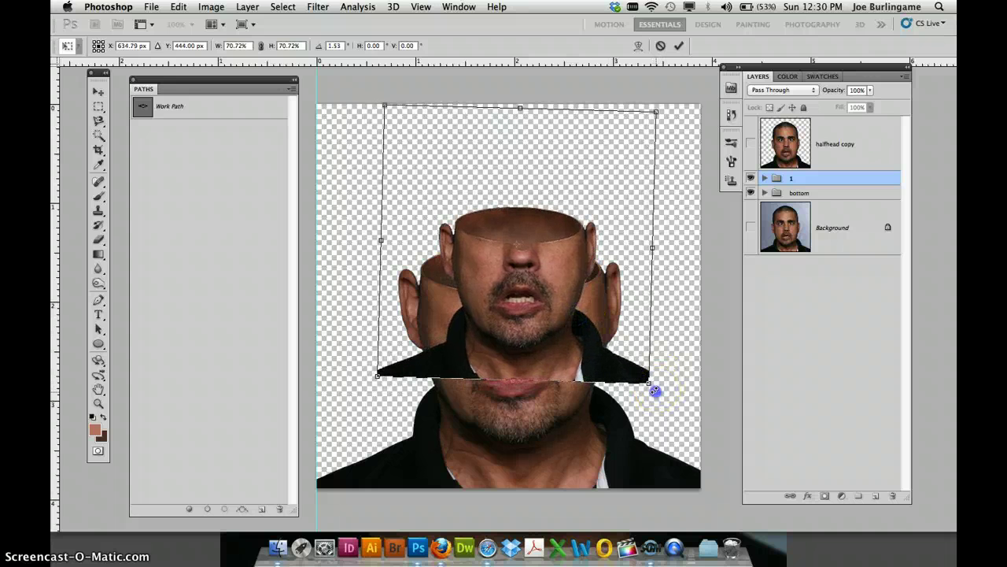
drag(591, 338, 586, 336)
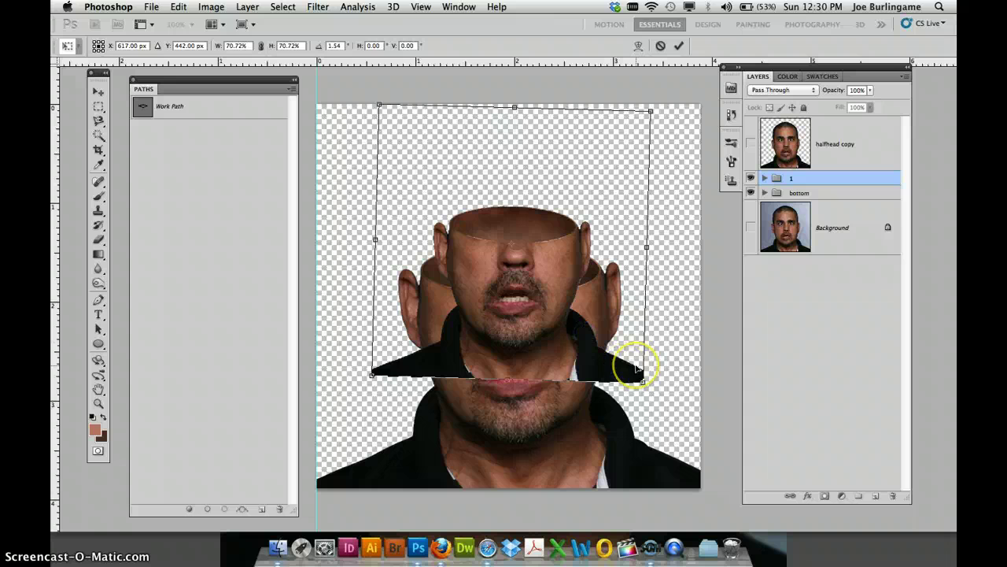
key(Return)
key(b)
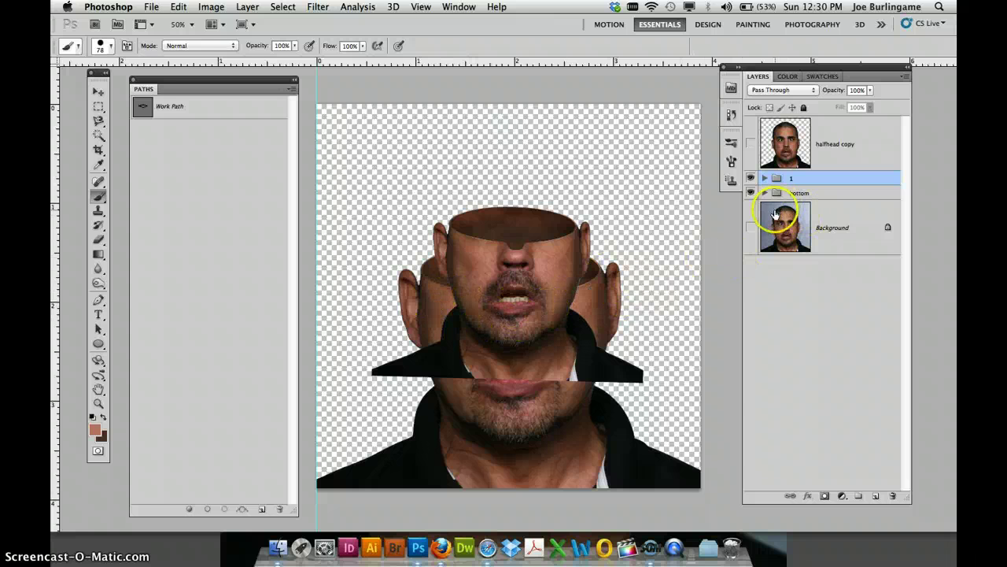
Expand the bottom group and identify the layer inside the larger head's opening with the Move tool's Layer auto-select
click(765, 179)
click(765, 179)
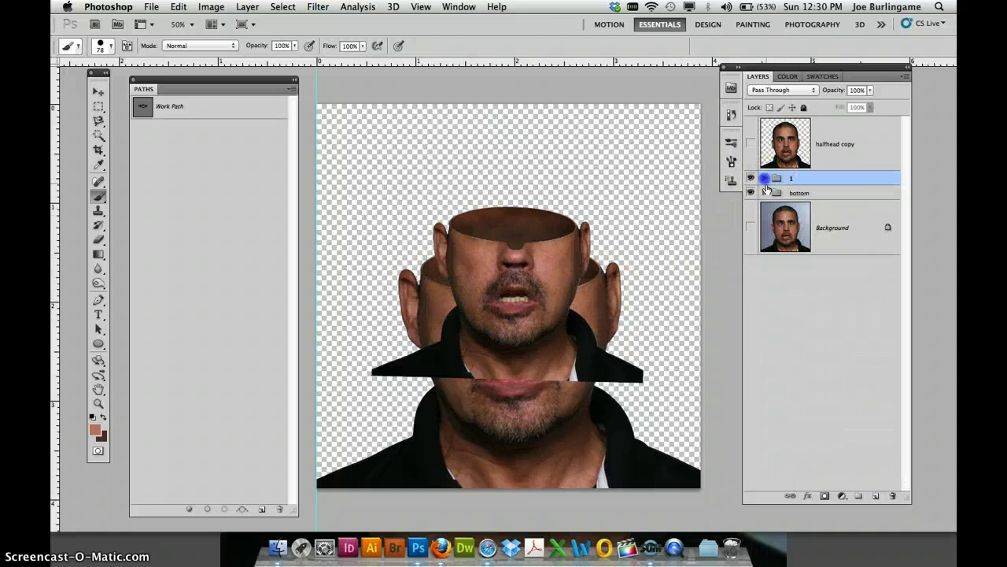
click(764, 192)
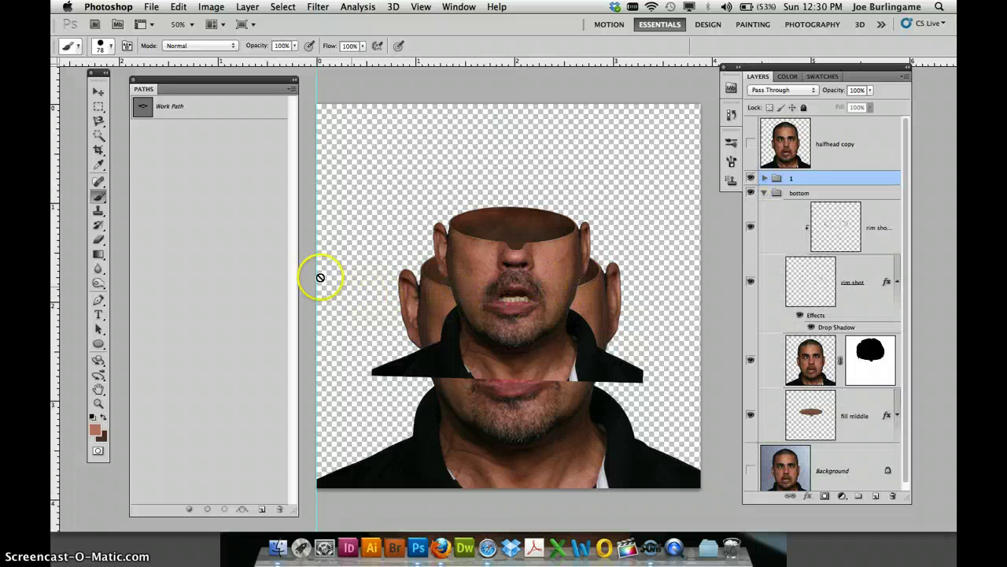
click(98, 93)
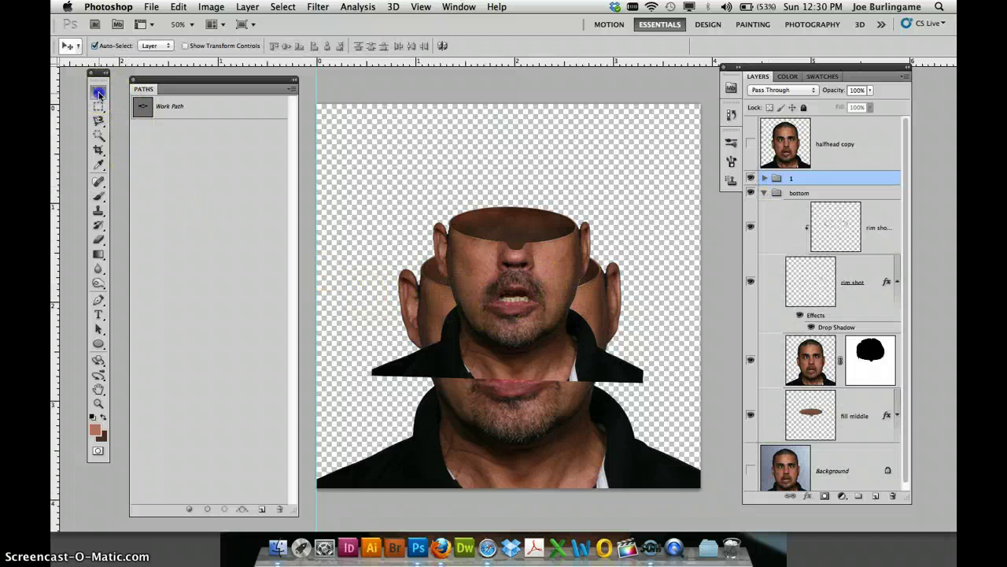
click(155, 46)
click(209, 97)
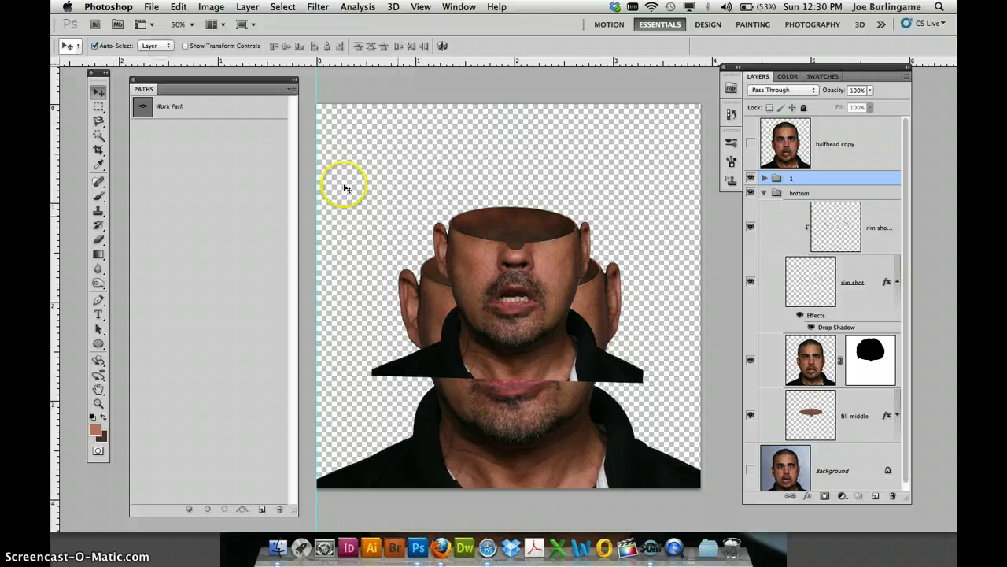
click(439, 276)
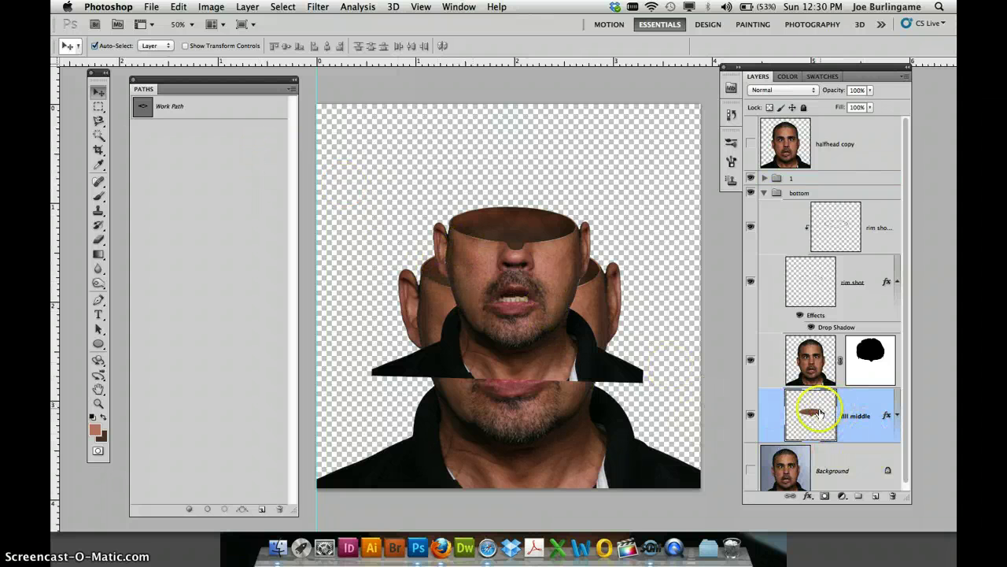
On the bottom group's rim shot layer, select the area enclosed by the rim with the Magic Wand
click(815, 285)
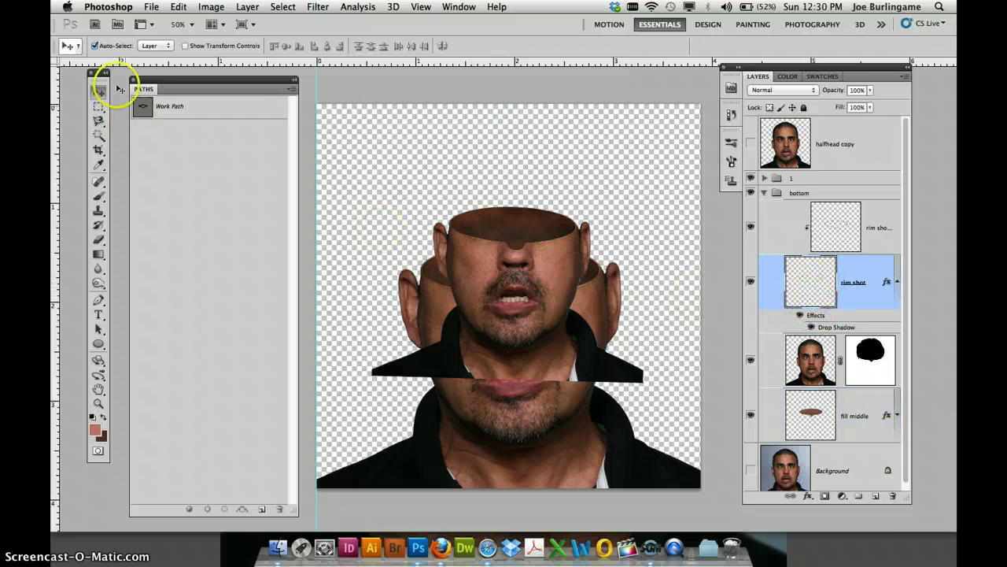
click(98, 135)
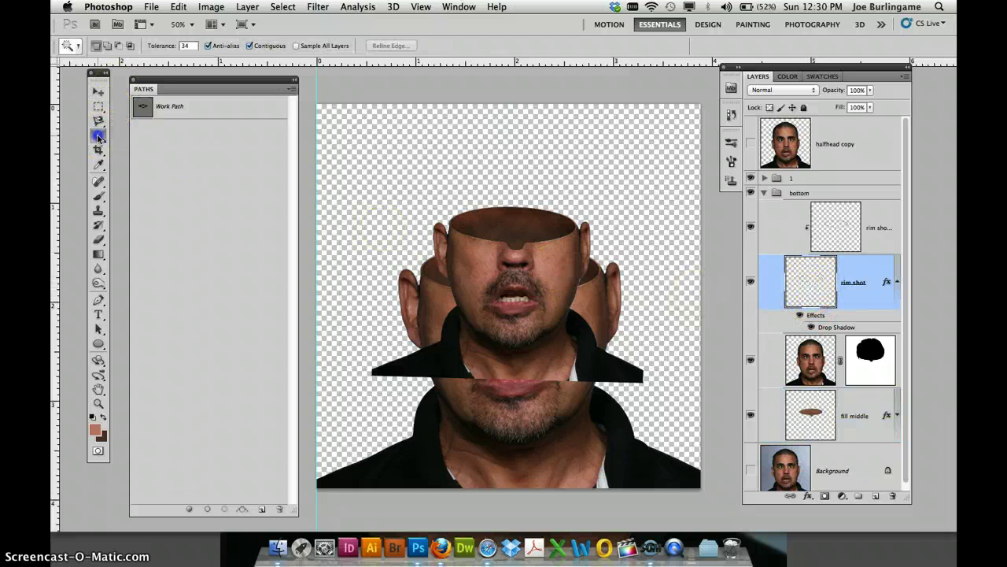
click(436, 278)
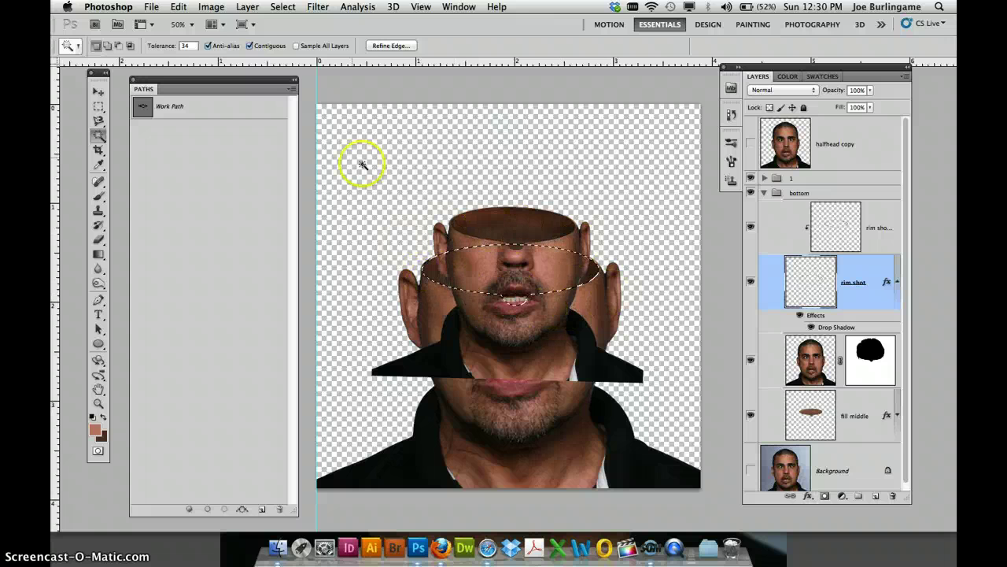
click(185, 45)
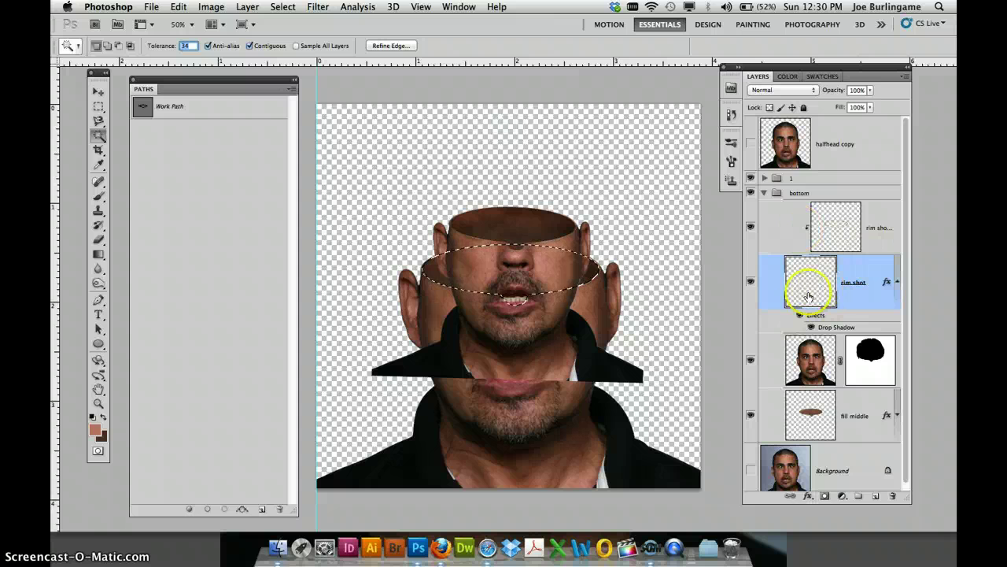
Add a layer mask to group 1 from the rim selection and invert the mask
click(836, 178)
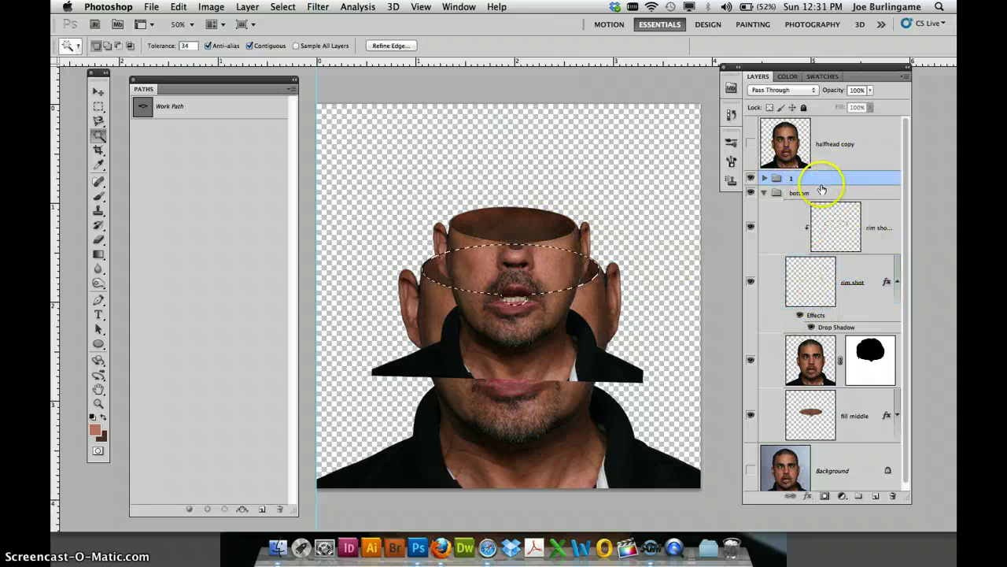
click(824, 495)
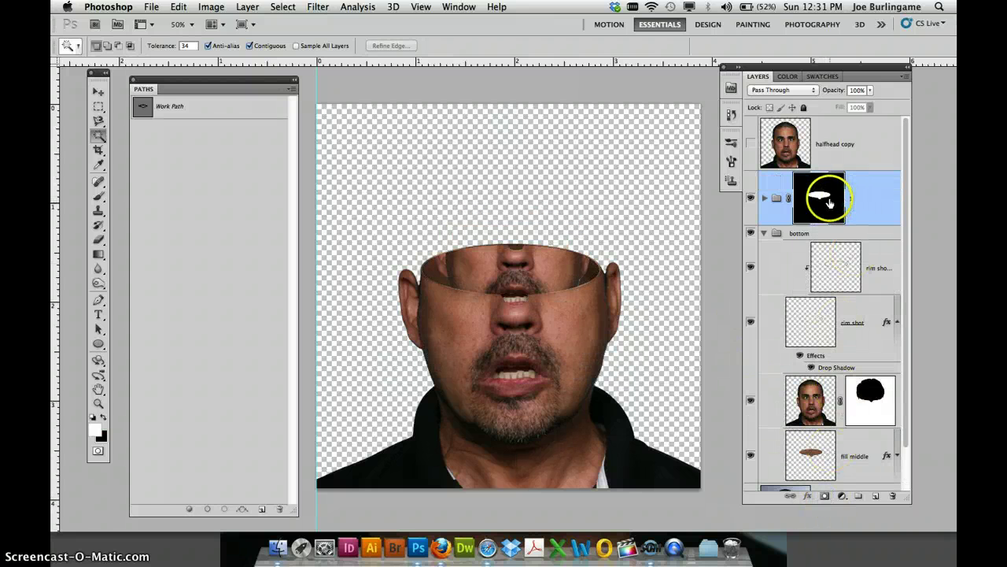
key(super+i)
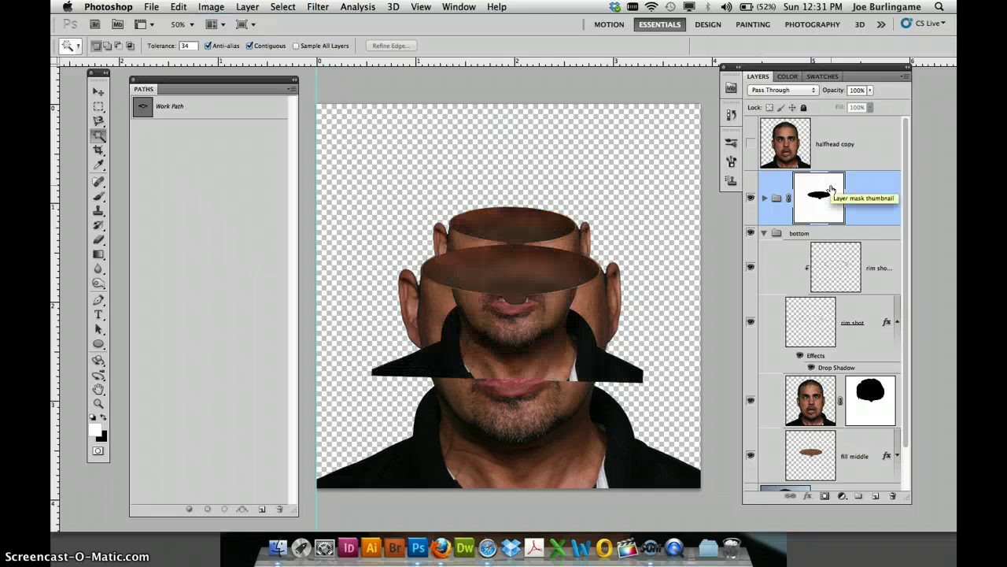
Undo the inverted rim-shaped mask on group 1 and add a plain white layer mask to the group instead
key(super+alt+z)
key(super+alt+z)
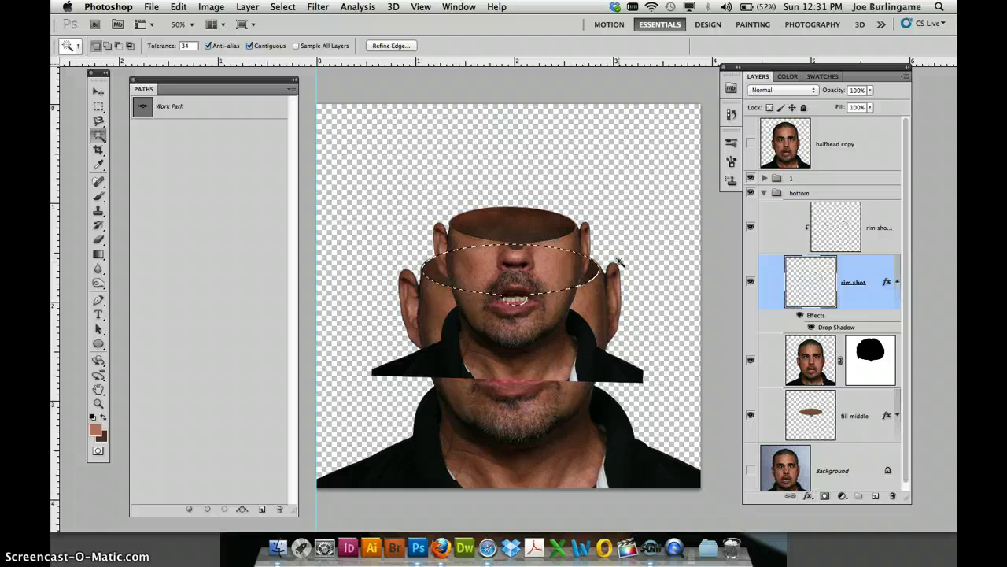
click(848, 178)
click(825, 496)
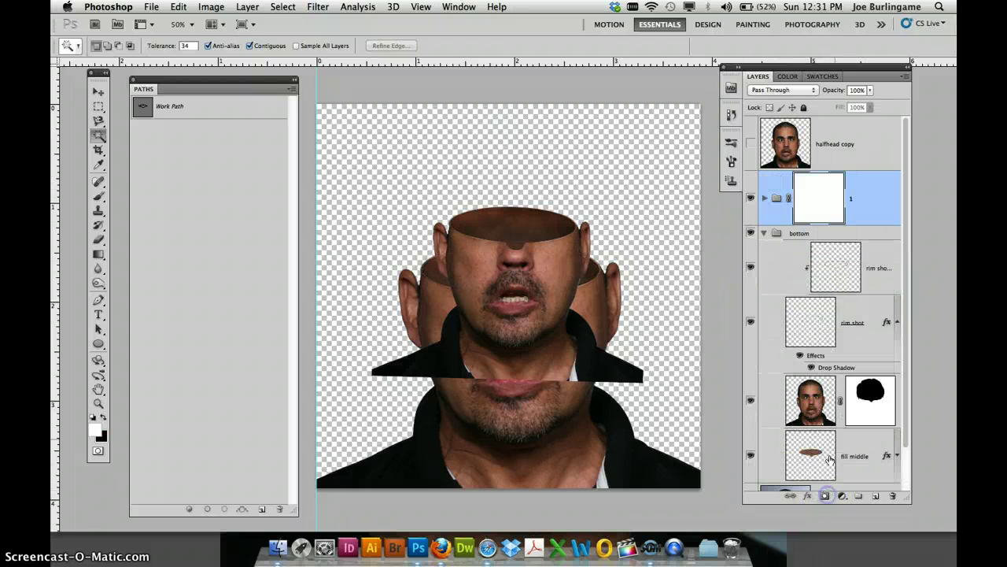
Restore the last rim selection and ready the Brush with black as foreground colour on group 1's layer mask
click(282, 6)
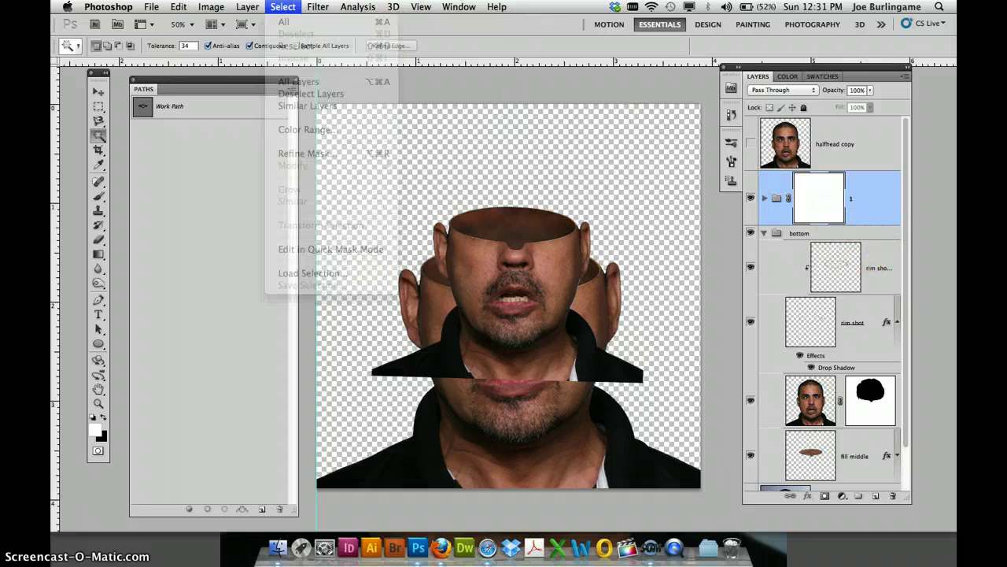
click(292, 47)
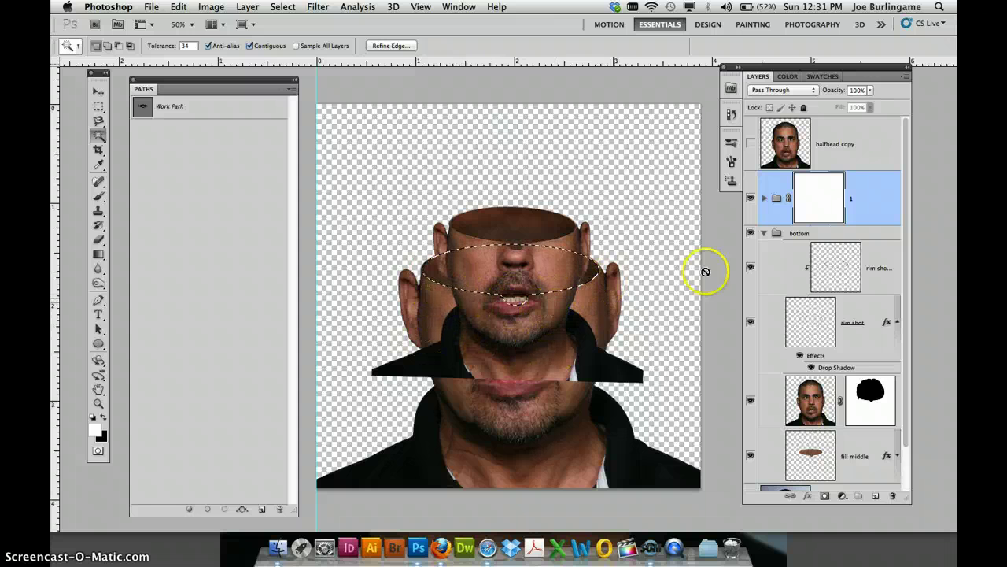
click(824, 210)
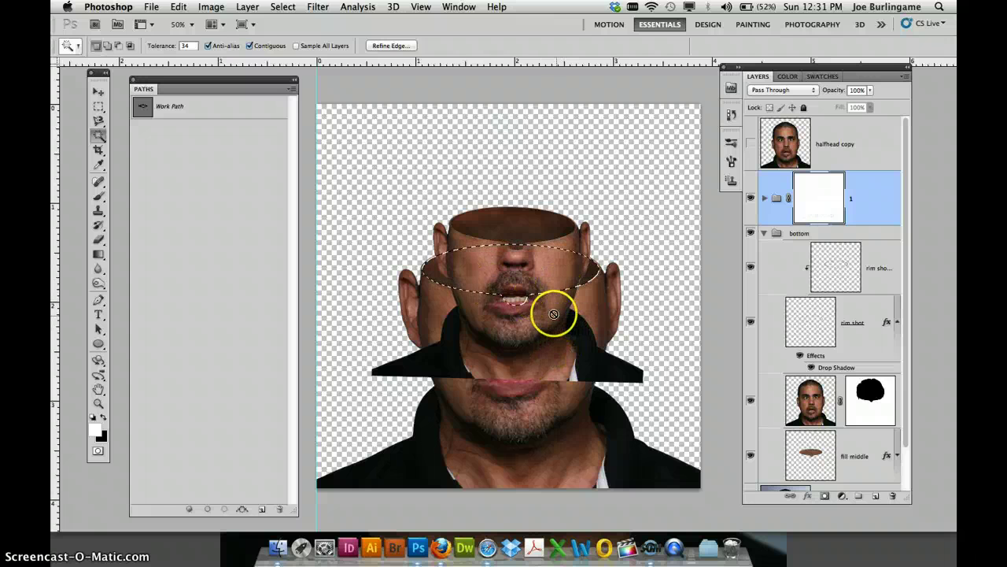
key(b)
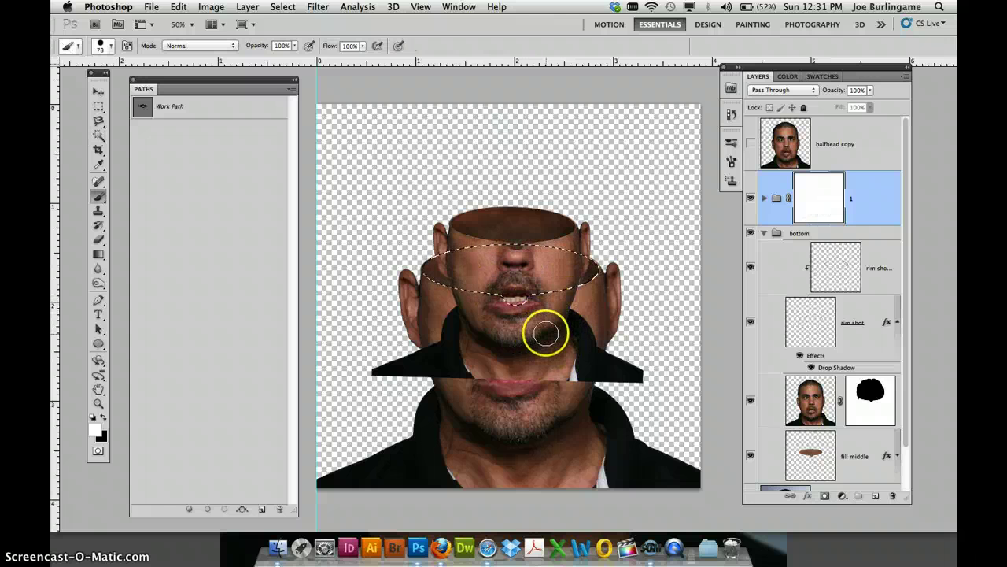
key(x)
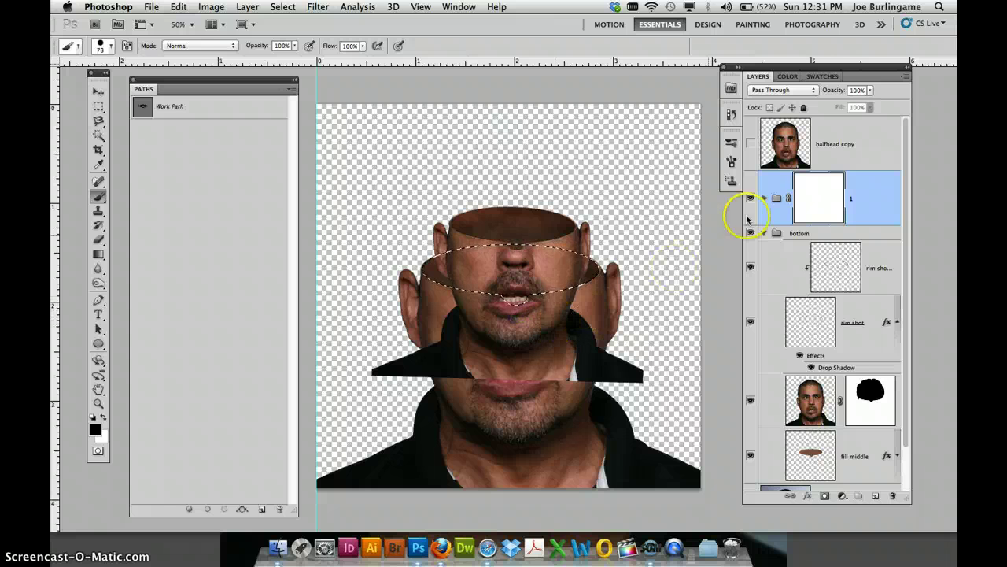
click(821, 210)
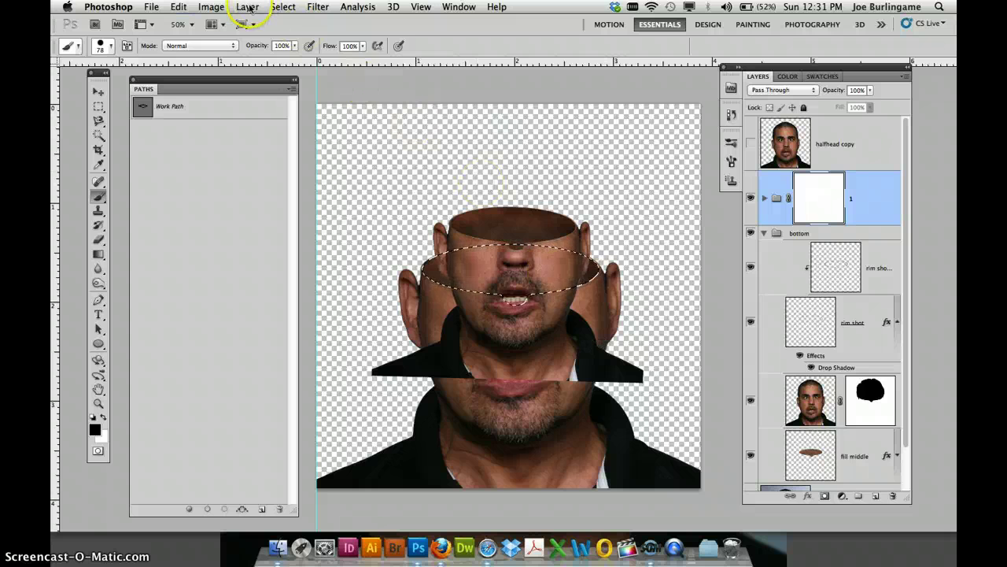
Invert the rim selection and paint black on group 1's mask to hide the smaller head's chin and shoulders below the rim
click(247, 6)
mouse_move(282, 6)
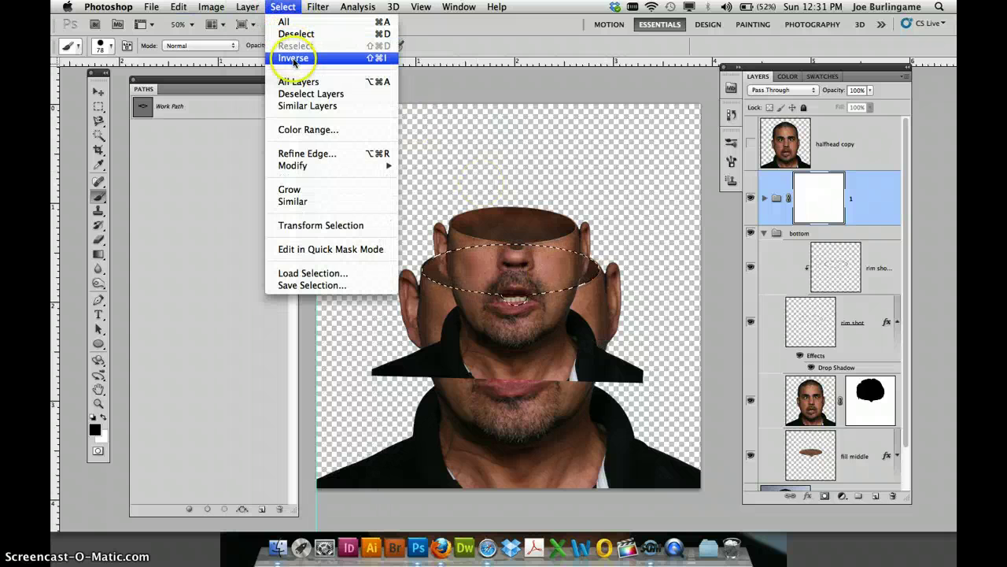
click(292, 58)
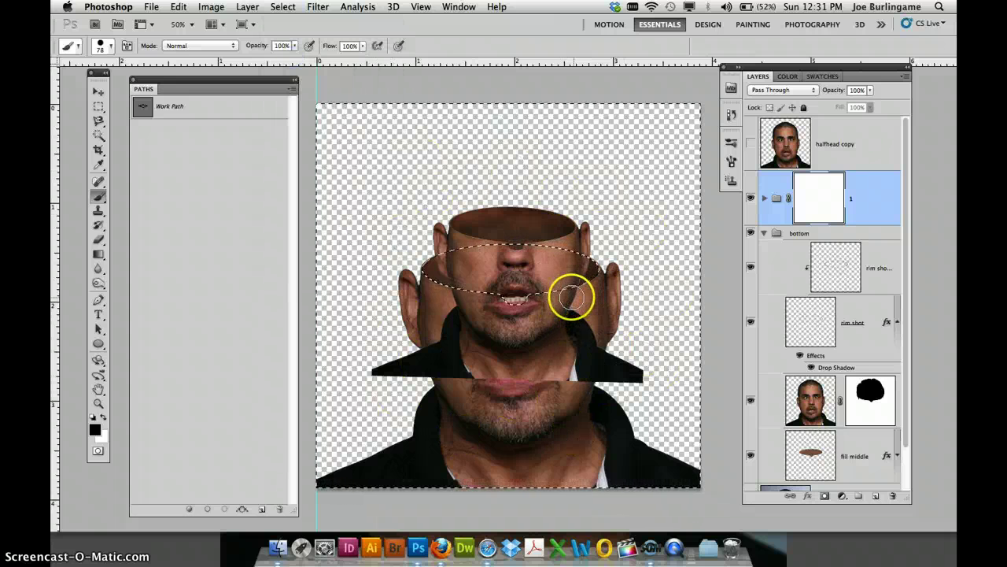
mouse_move(573, 292)
mouse_down()
mouse_move(523, 301)
mouse_move(440, 292)
mouse_move(459, 300)
mouse_move(456, 317)
mouse_move(589, 319)
mouse_move(479, 317)
mouse_move(504, 340)
mouse_move(601, 346)
mouse_move(502, 340)
mouse_move(361, 369)
mouse_move(417, 359)
mouse_move(558, 386)
mouse_move(643, 373)
mouse_up()
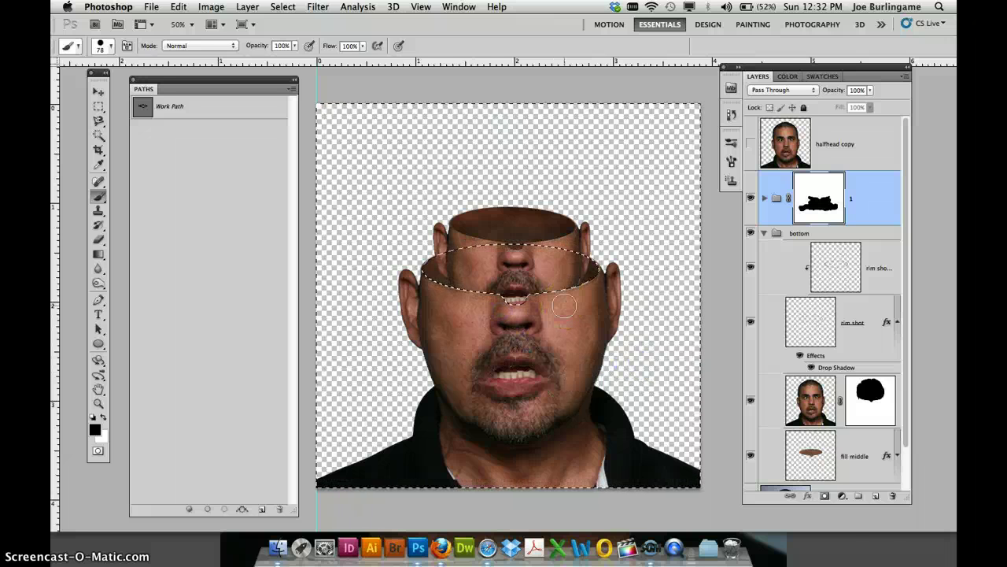
Examine the masked seam along the larger head's rim up close, and collapse the bottom group
scroll(565, 306, up, 2)
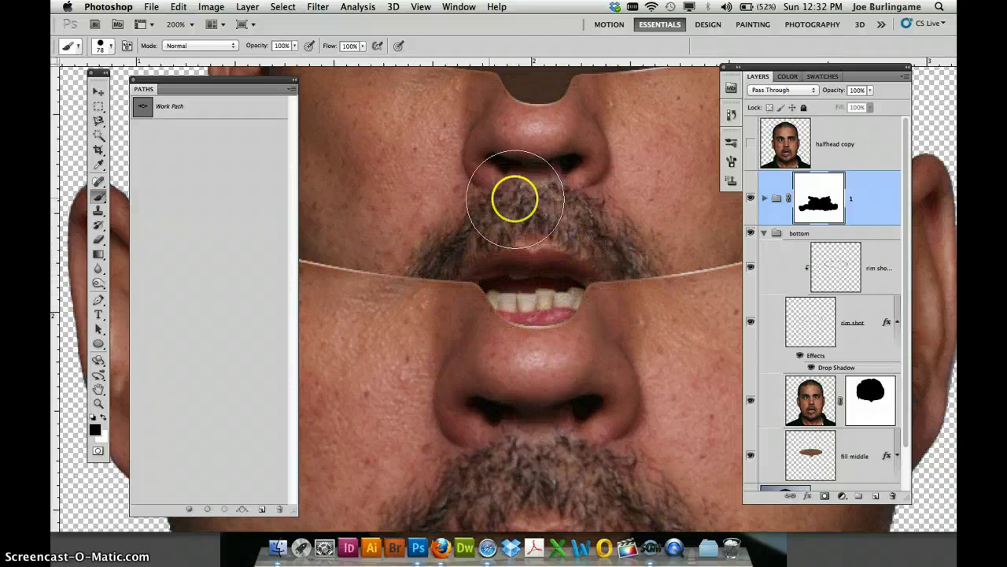
scroll(432, 209, left, 5)
scroll(432, 209, up, 2)
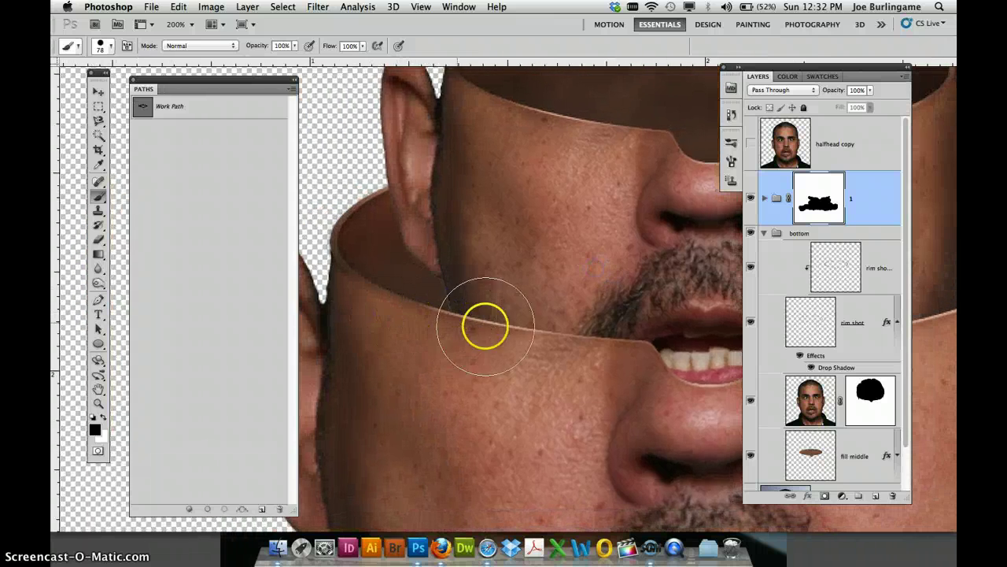
scroll(484, 337, up, 3)
scroll(483, 337, right, 1)
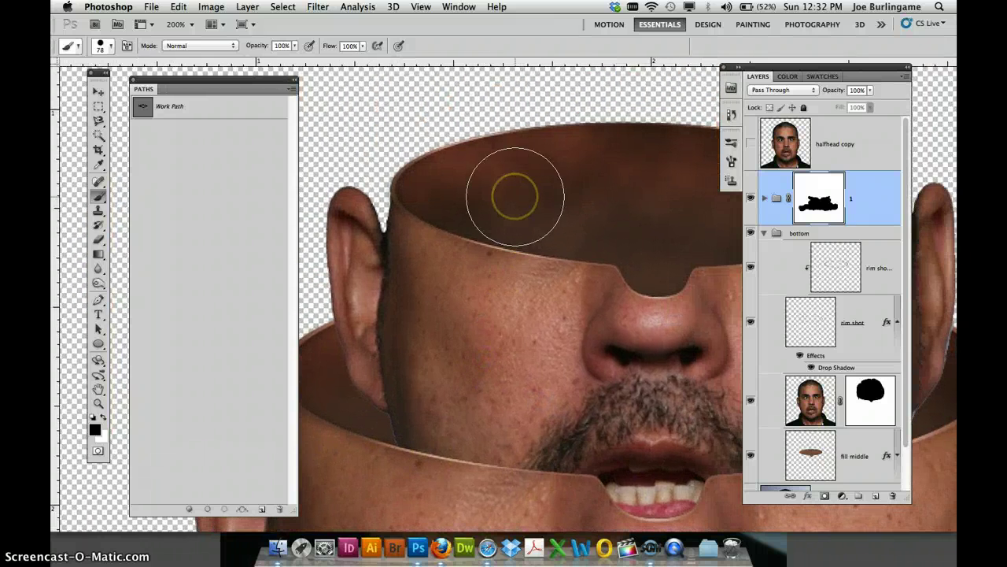
key(super+minus)
key(super+minus)
click(883, 198)
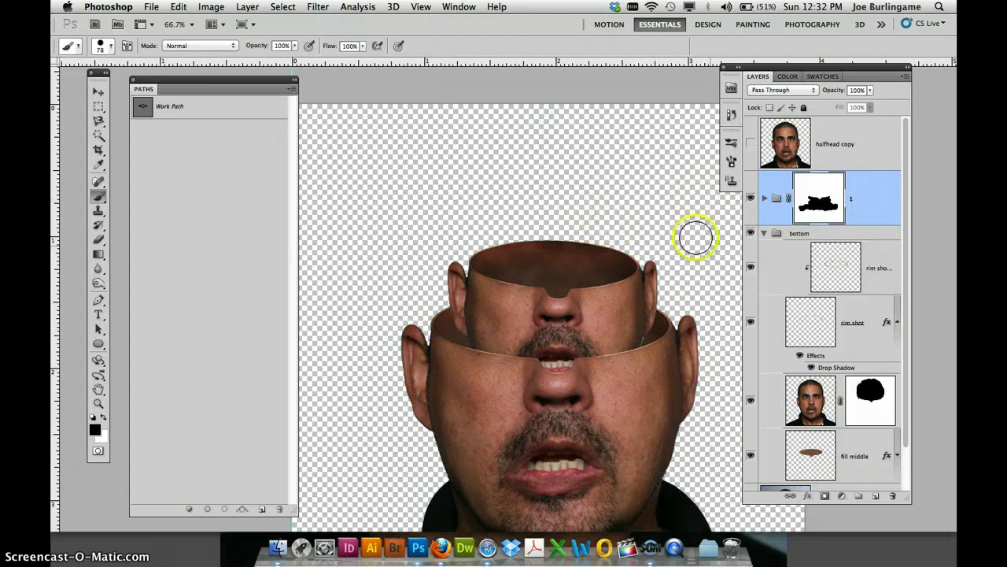
click(765, 232)
right_click(876, 215)
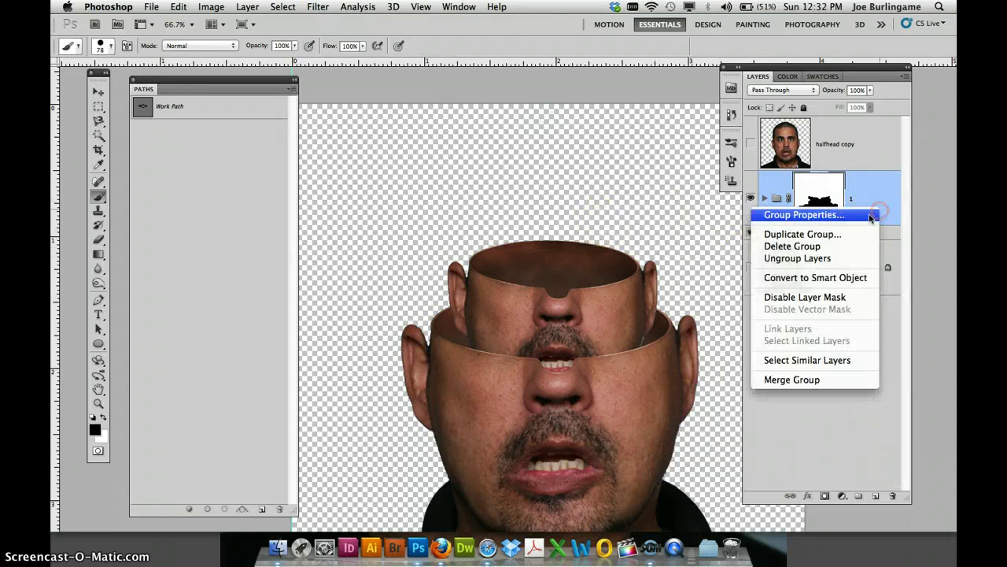
click(845, 247)
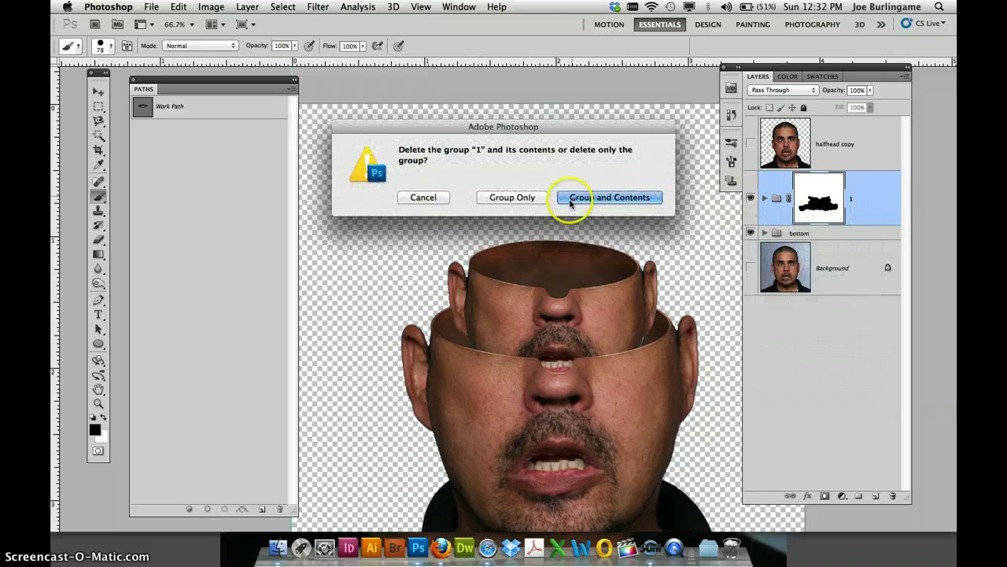
click(580, 198)
Duplicate group 1 within the same document under the name 2
right_click(875, 215)
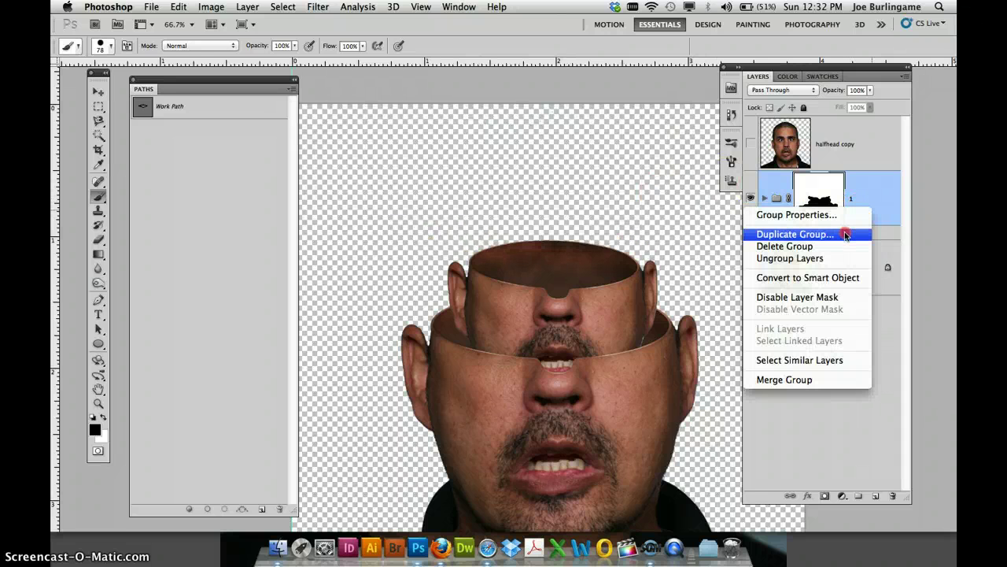
click(841, 235)
text(2)
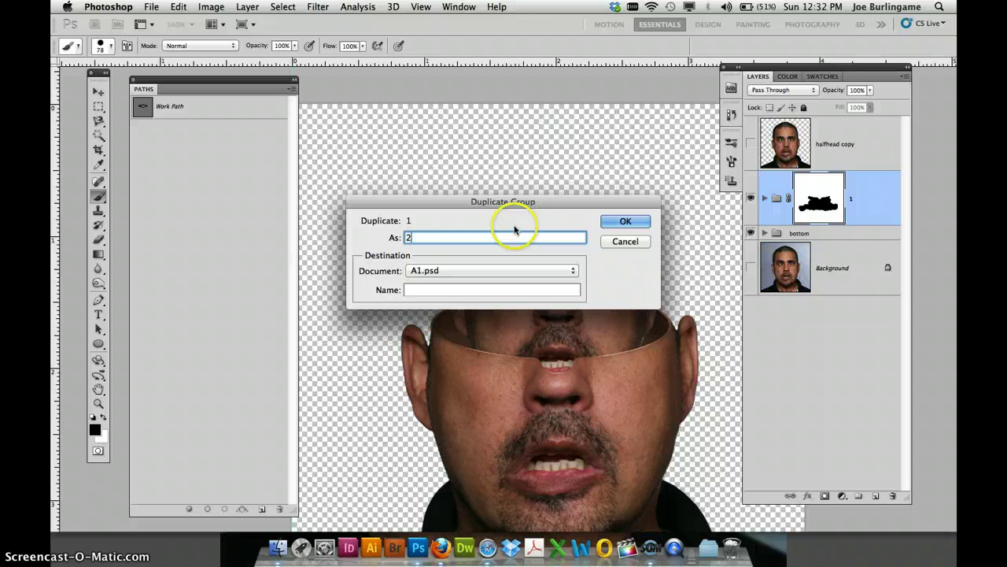
click(630, 221)
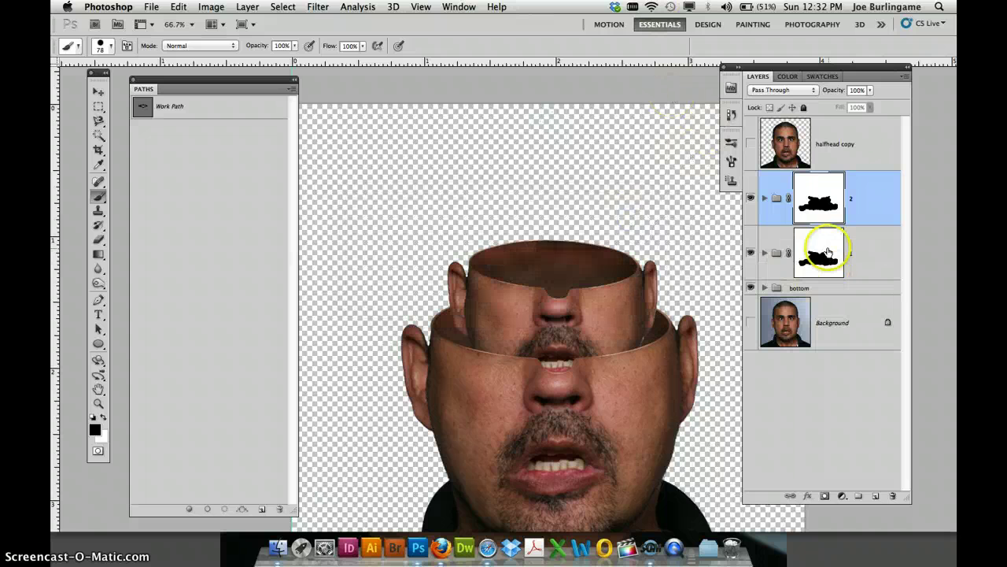
Scale group 2 to about 77%, rotate it 6° counter-clockwise, place it above group 1's head opening and apply the transform
key(super+t)
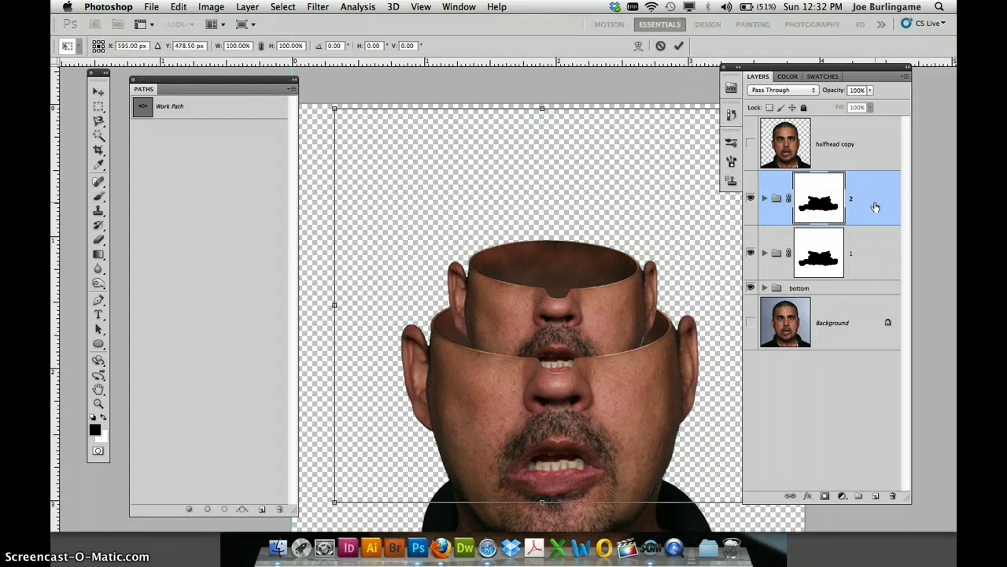
key(super+minus)
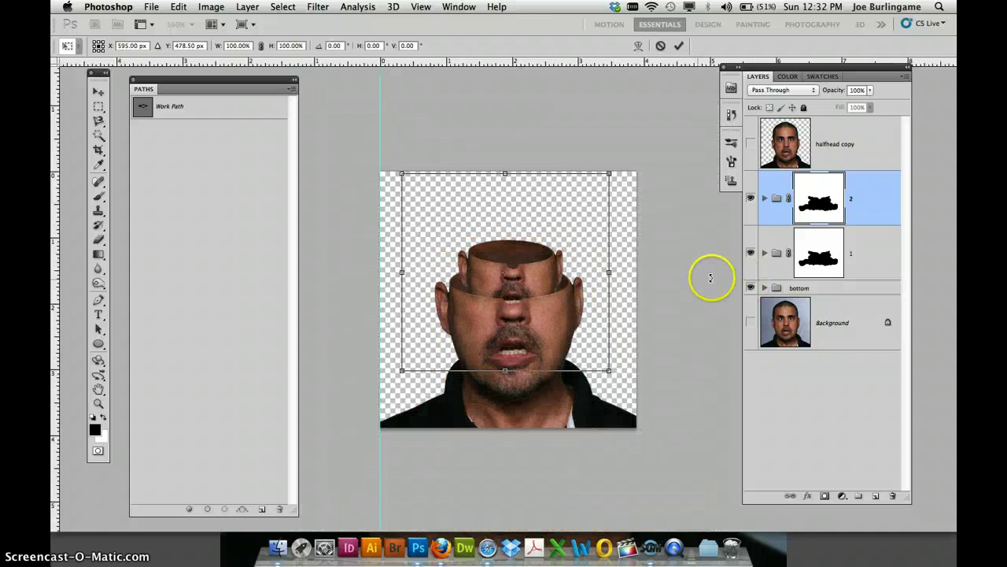
drag(609, 370, 563, 324)
drag(535, 252, 553, 231)
drag(590, 324, 598, 318)
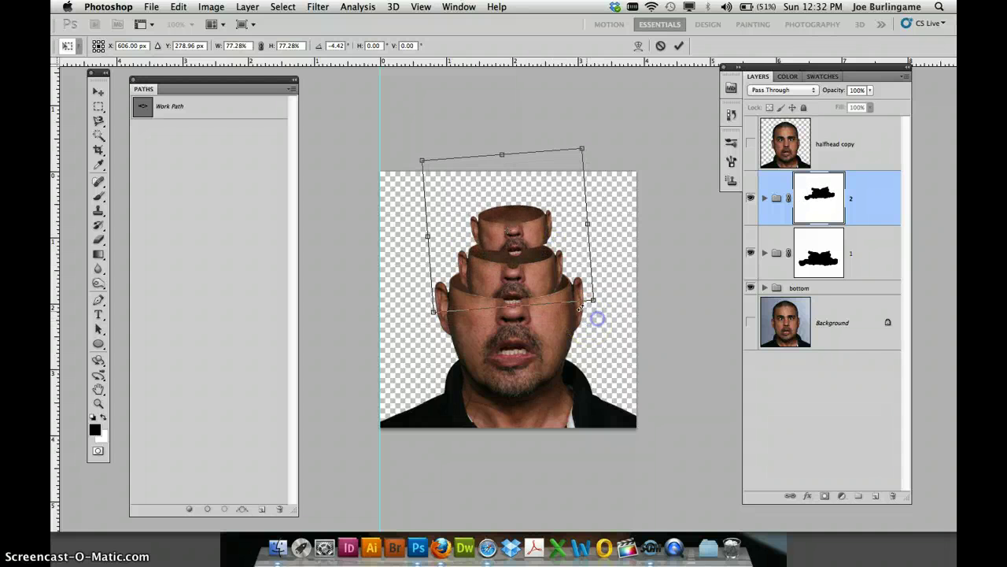
mouse_move(513, 260)
mouse_down()
mouse_move(529, 262)
mouse_move(508, 260)
mouse_up()
drag(600, 313, 580, 299)
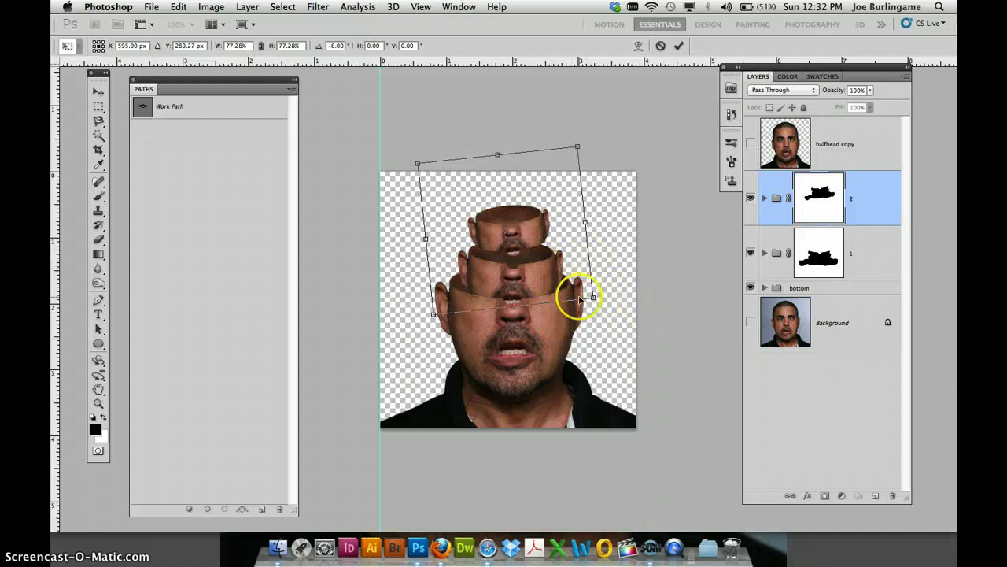
key(Return)
Expand group 2 and load the outline of its face layer as a selection, with the Brush ready
key(b)
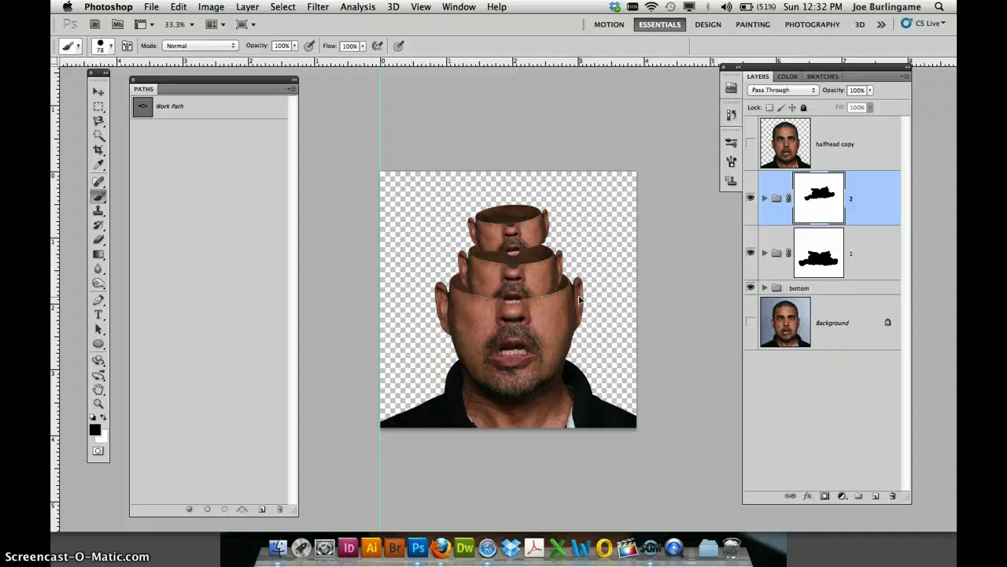
key(super+equal)
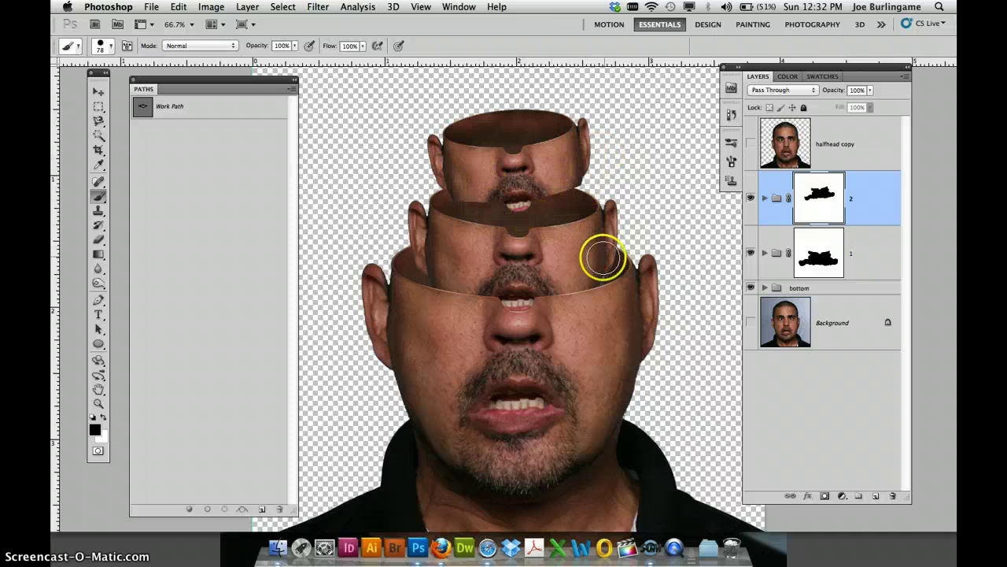
click(764, 198)
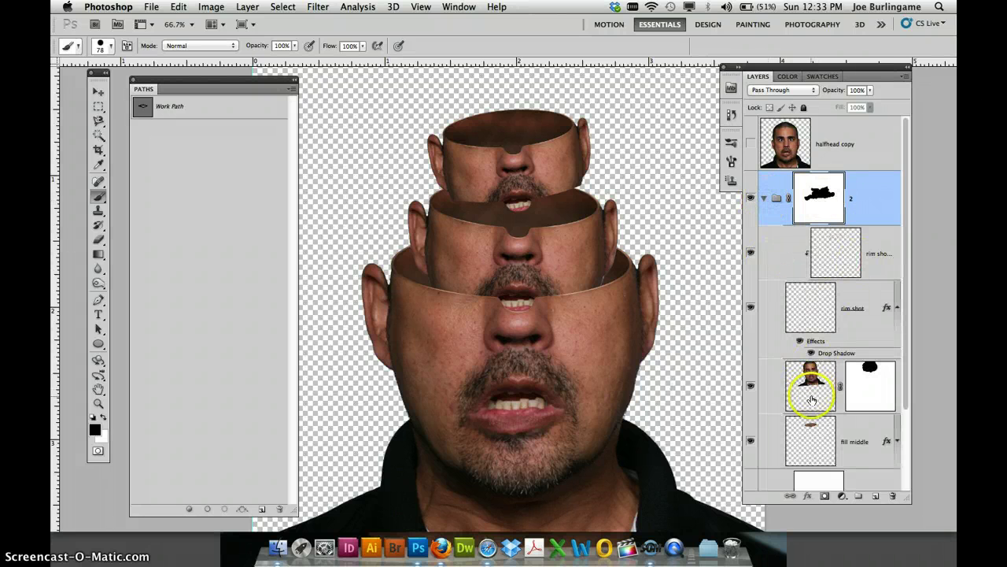
click(807, 444)
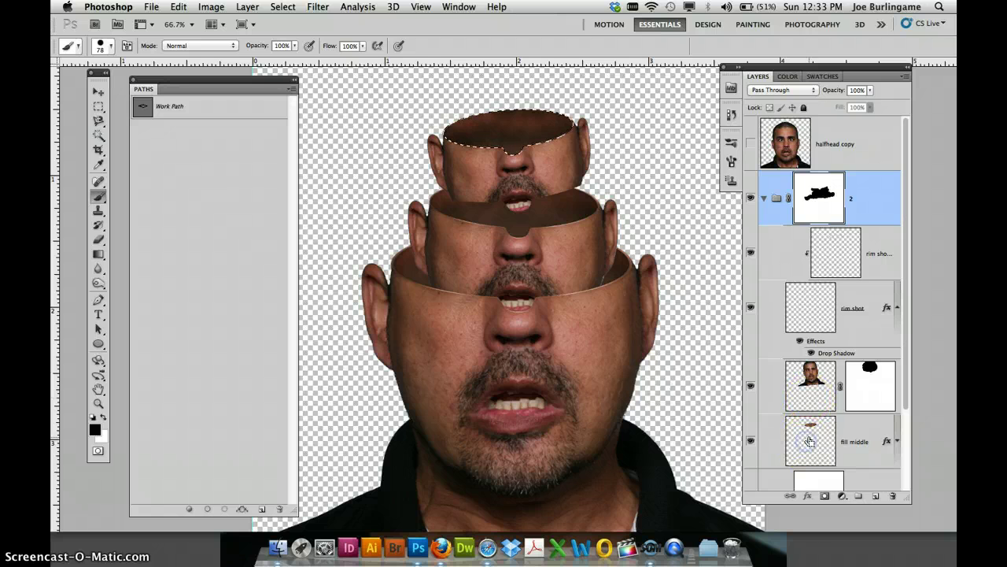
super+click(822, 397)
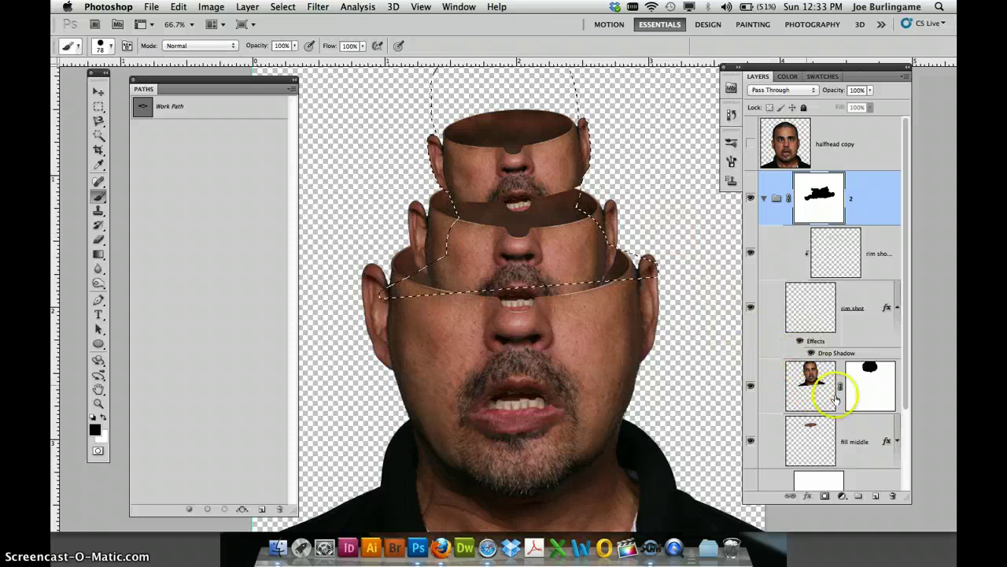
Try painting black on the face layer's own mask in group 2, inside the loaded selection
click(869, 397)
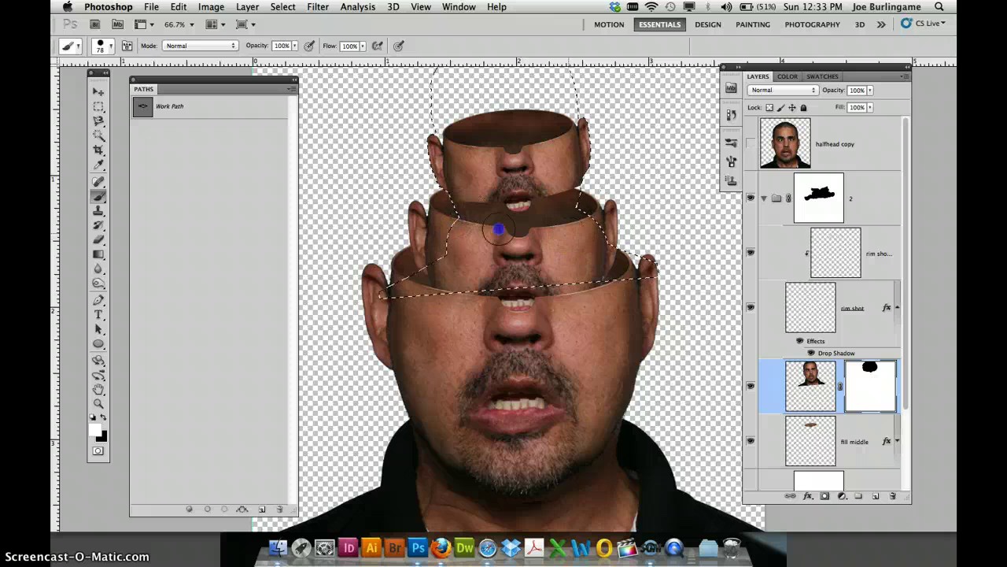
click(878, 395)
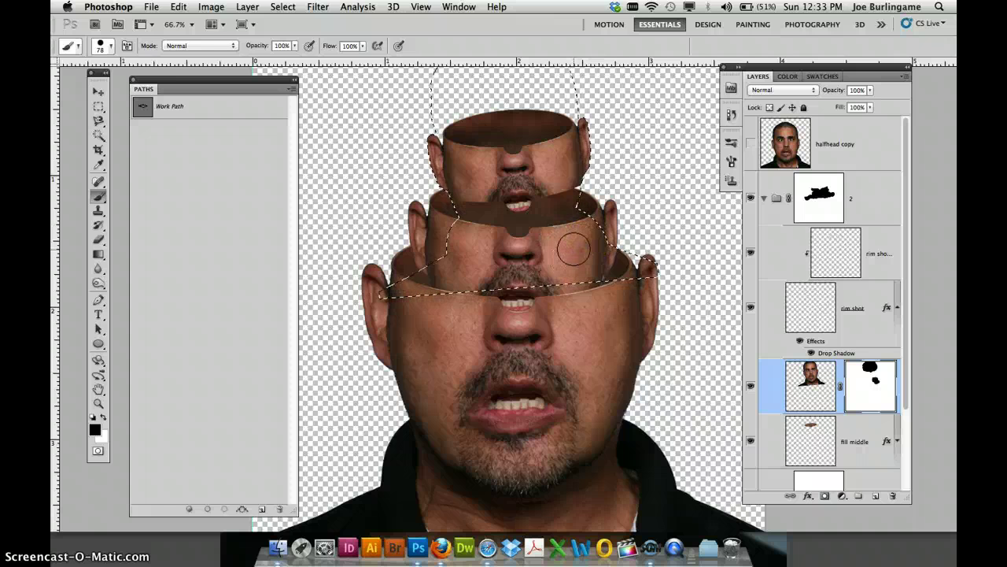
click(871, 387)
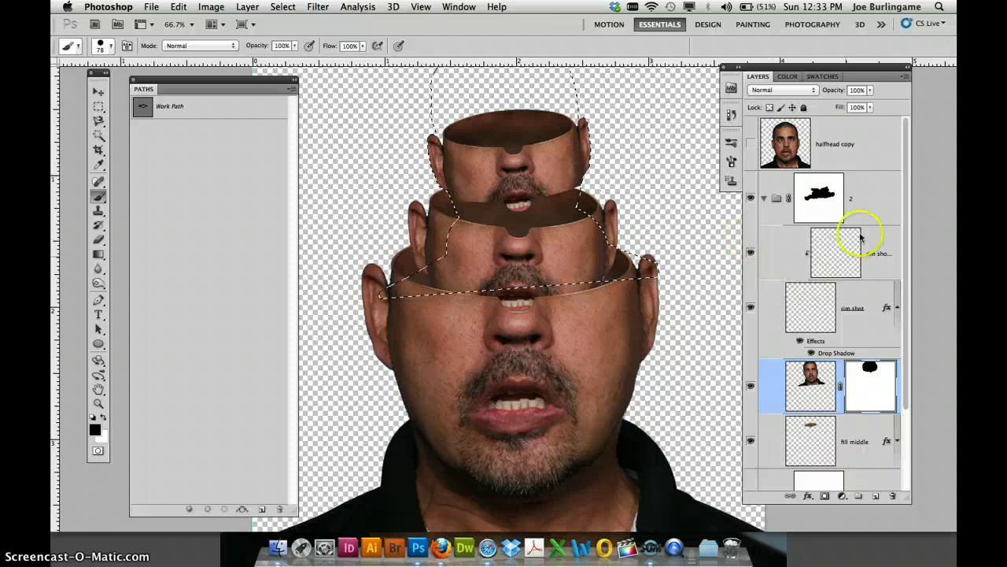
Paint white on group 2's mask to restore the top head's mouth and chin over the middle head's opening, and collapse the group
click(824, 200)
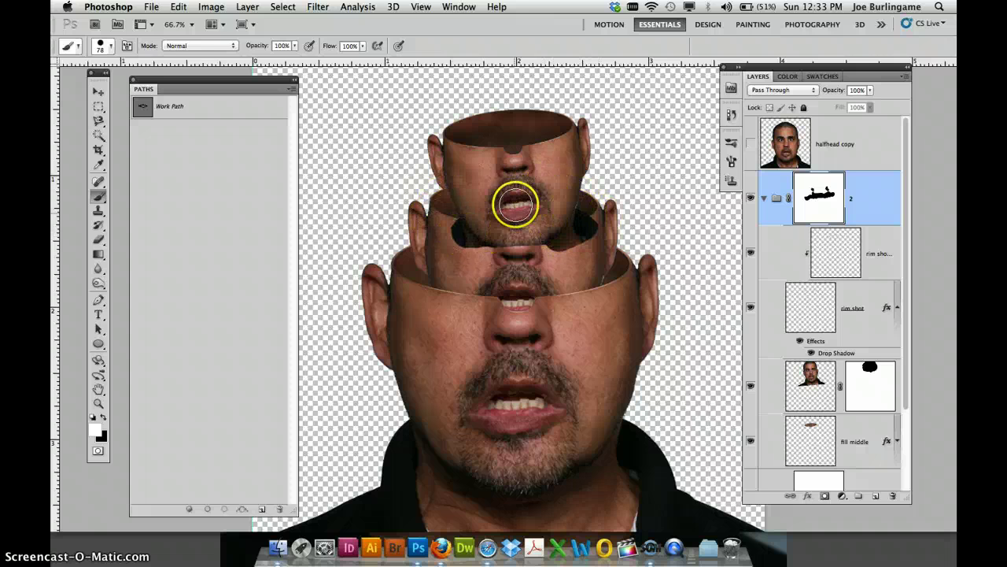
click(764, 201)
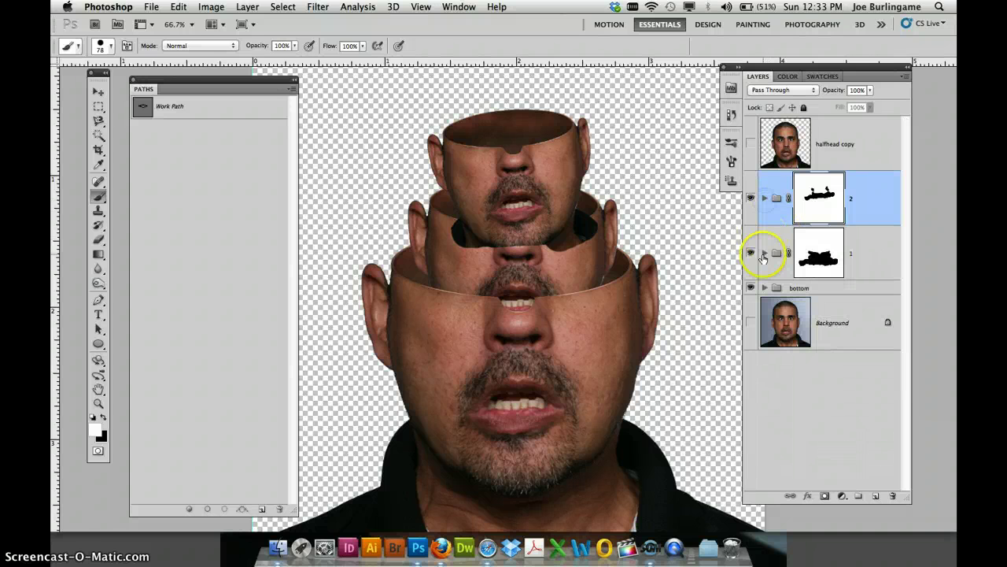
Expand group 1 and select the middle head's opening inside the rim shot layer's outline with the Magic Wand
click(764, 256)
click(875, 346)
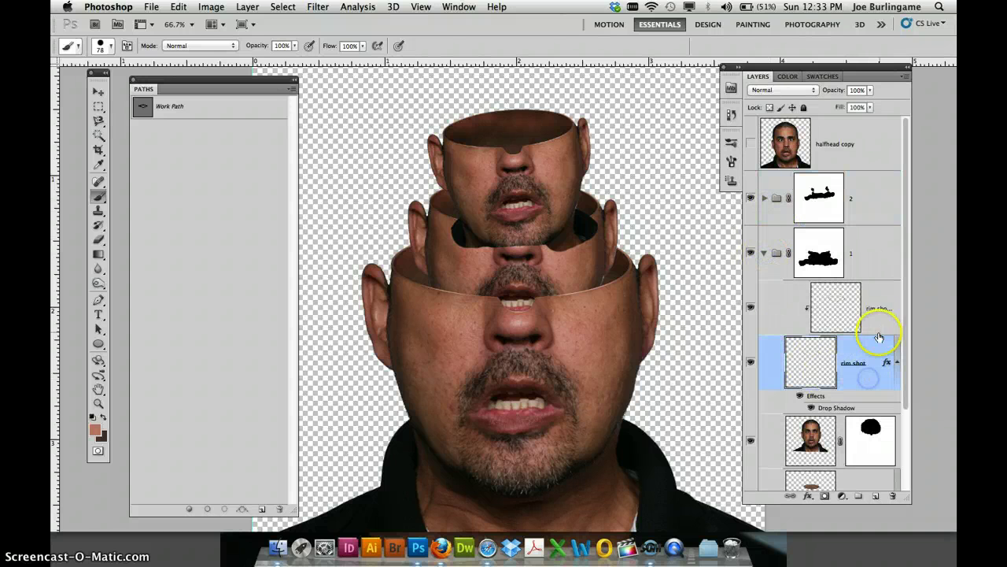
ctrl+click(809, 356)
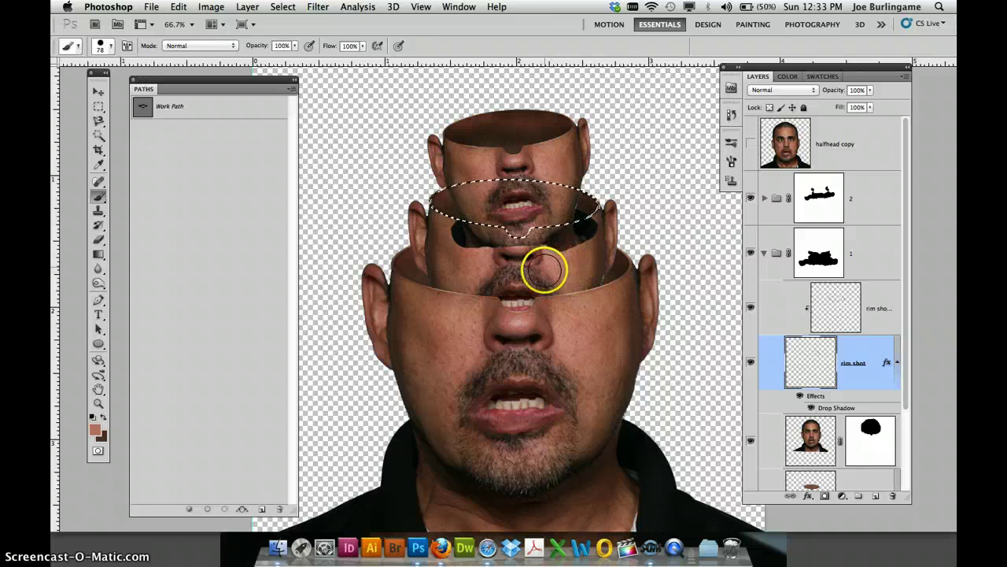
key(super+d)
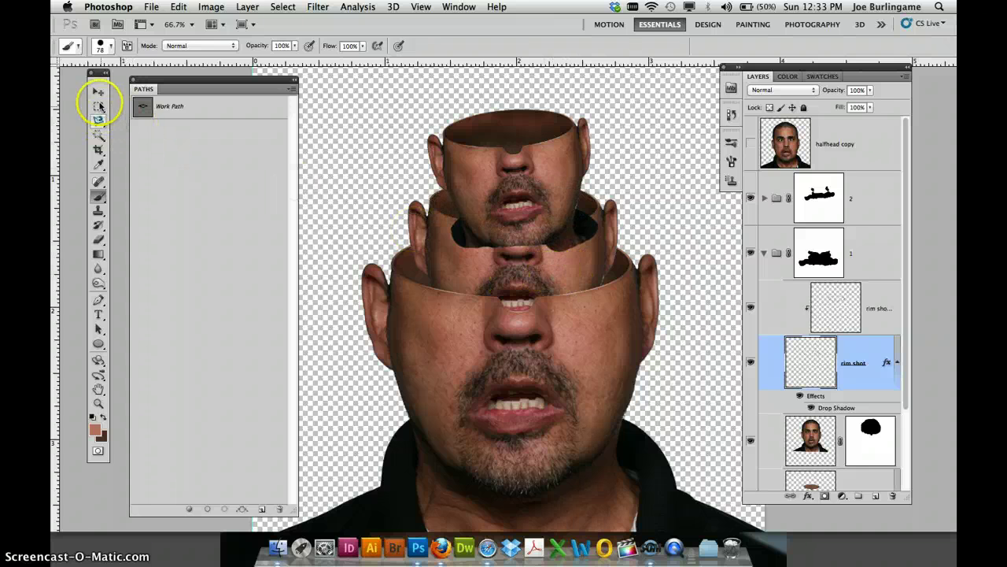
click(98, 137)
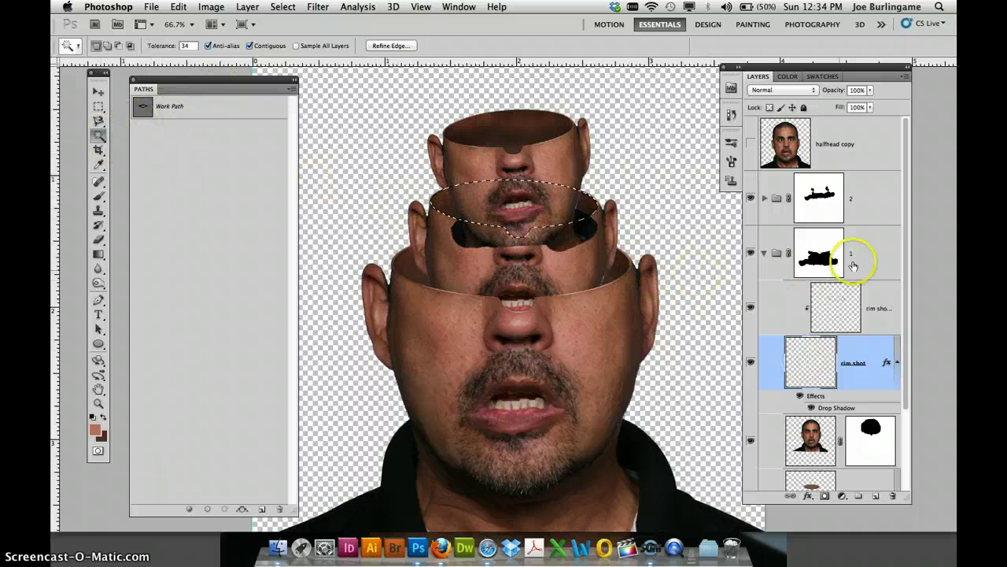
Make group 2's mask active and ready the Brush with black as the foreground colour
click(874, 200)
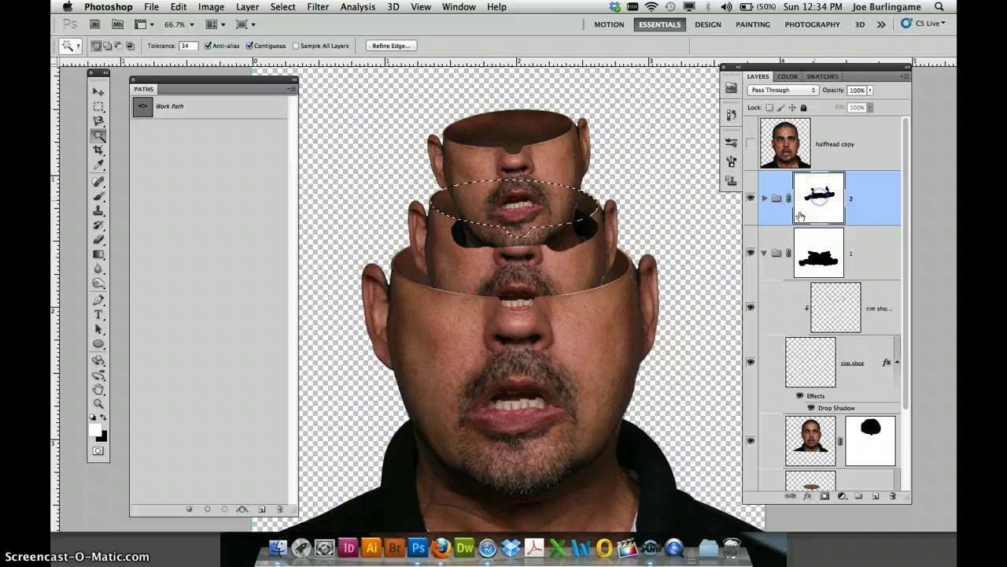
key(b)
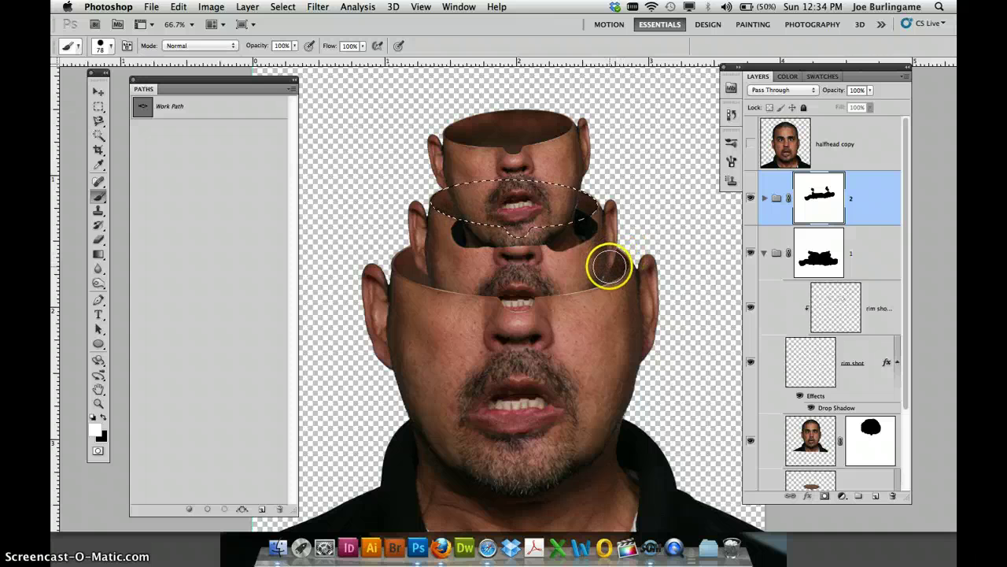
key(x)
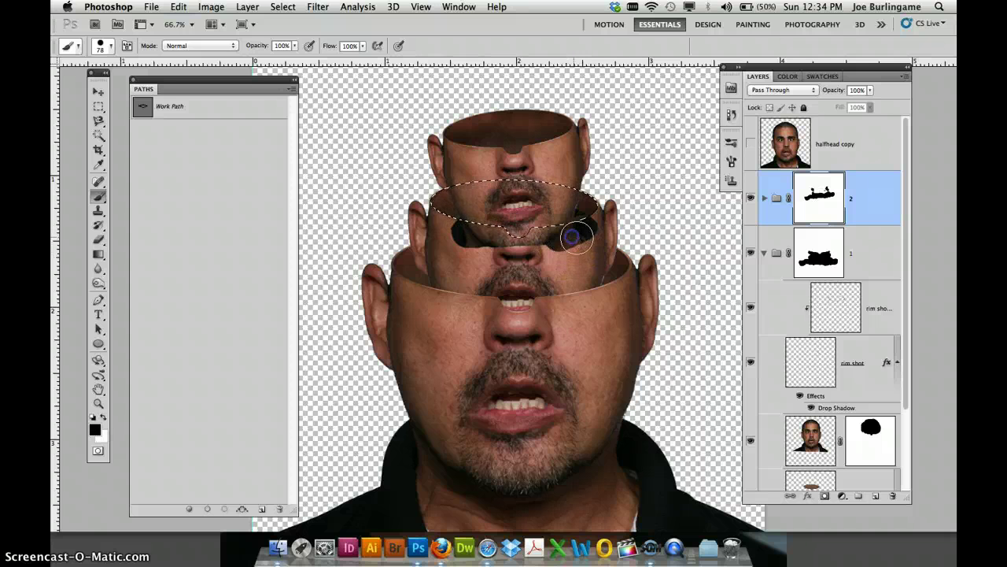
click(824, 205)
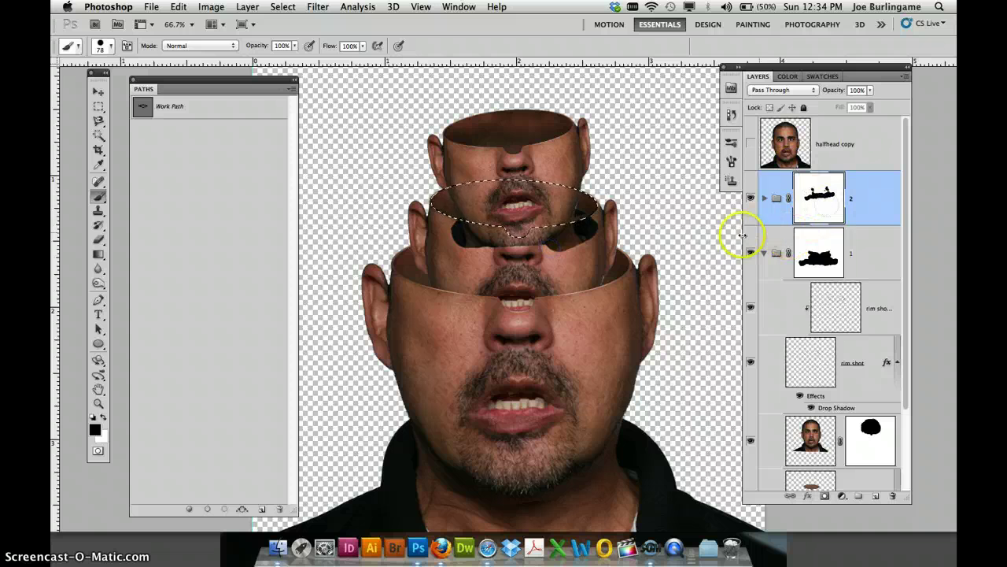
Try painting black on group 1's mask inside the selected opening, undo it and return to group 2's mask
click(766, 198)
click(766, 200)
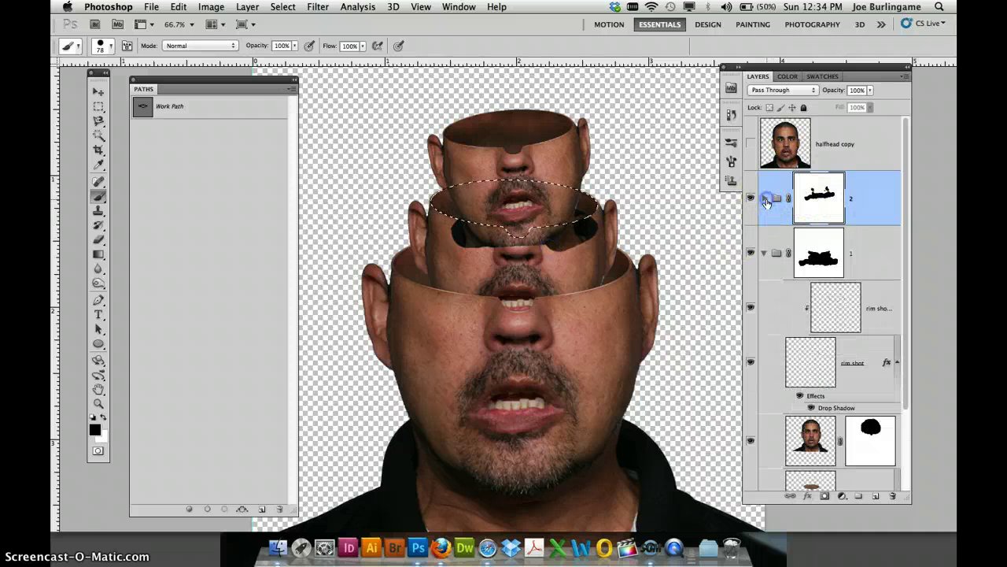
click(825, 249)
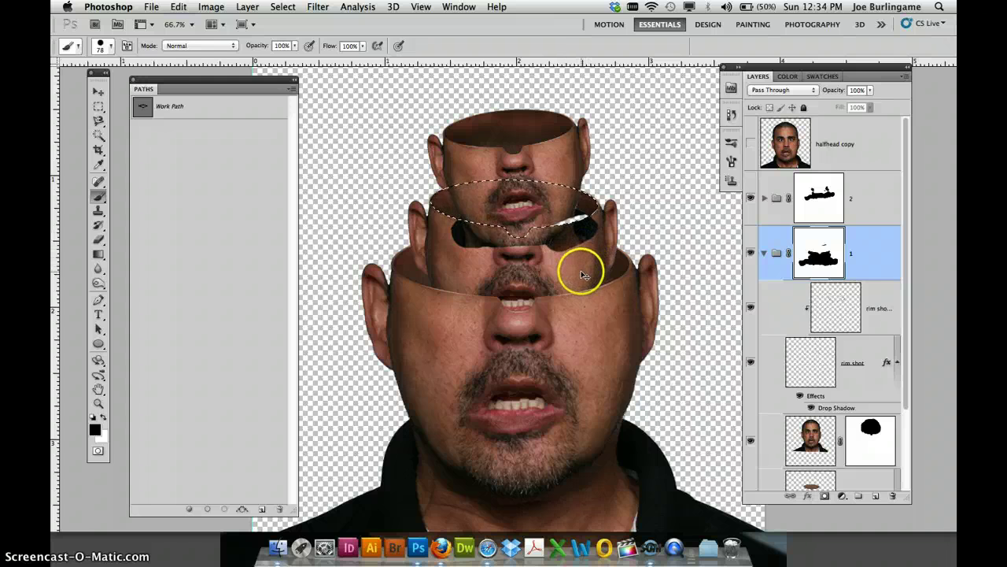
key(alt+bracketright)
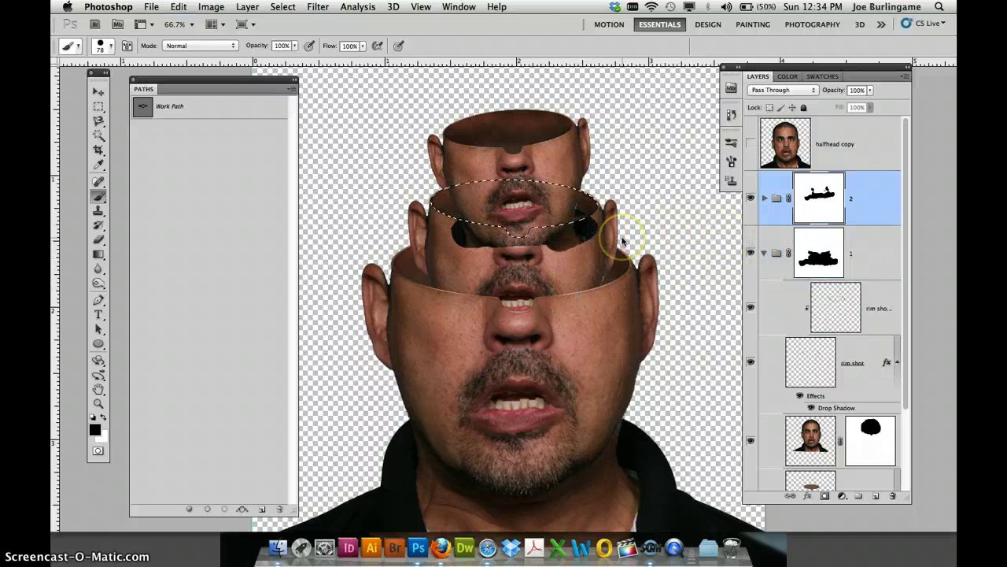
Invert the selection and test black brush strokes on group 2's mask below the middle head's rim
click(249, 7)
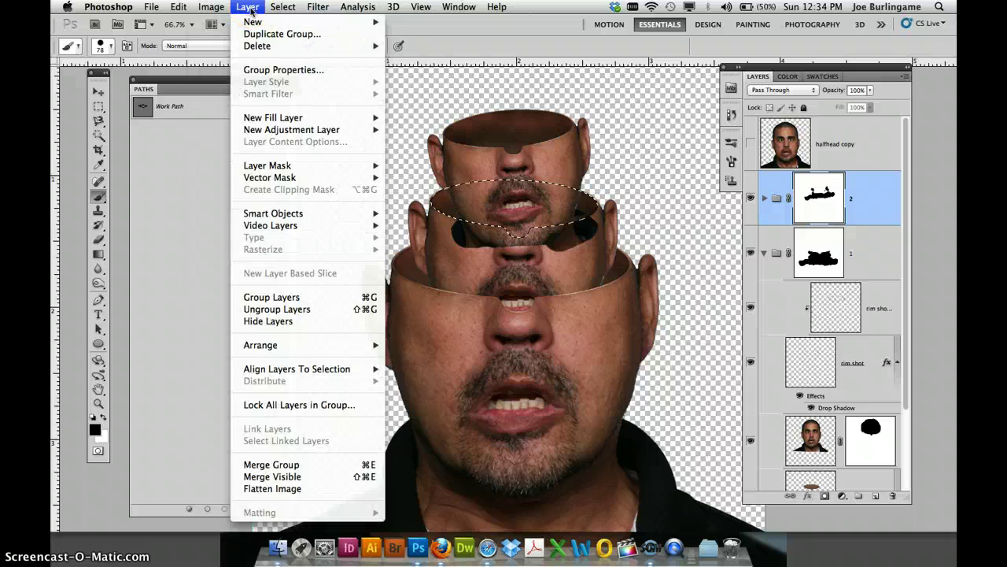
mouse_move(287, 10)
click(293, 58)
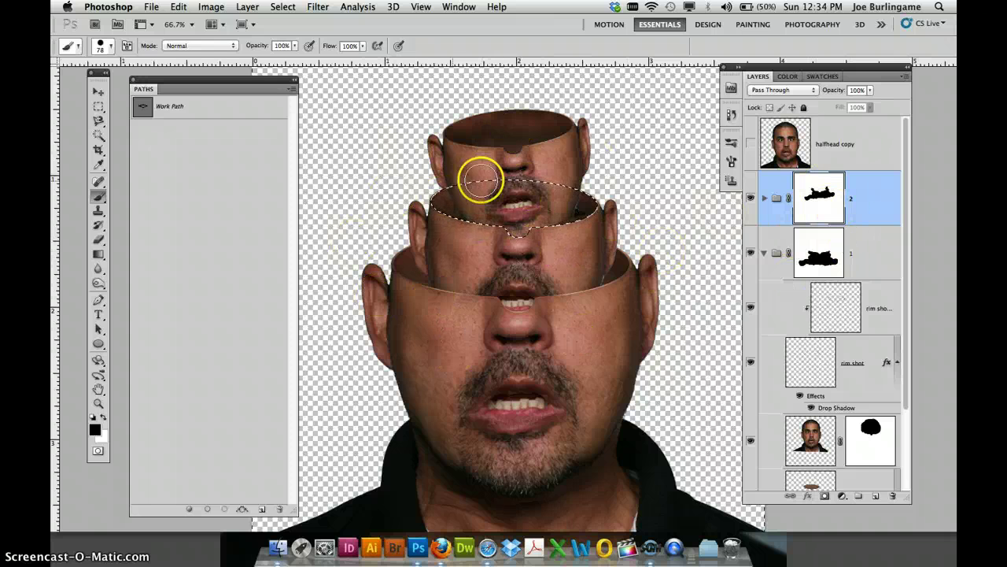
click(590, 219)
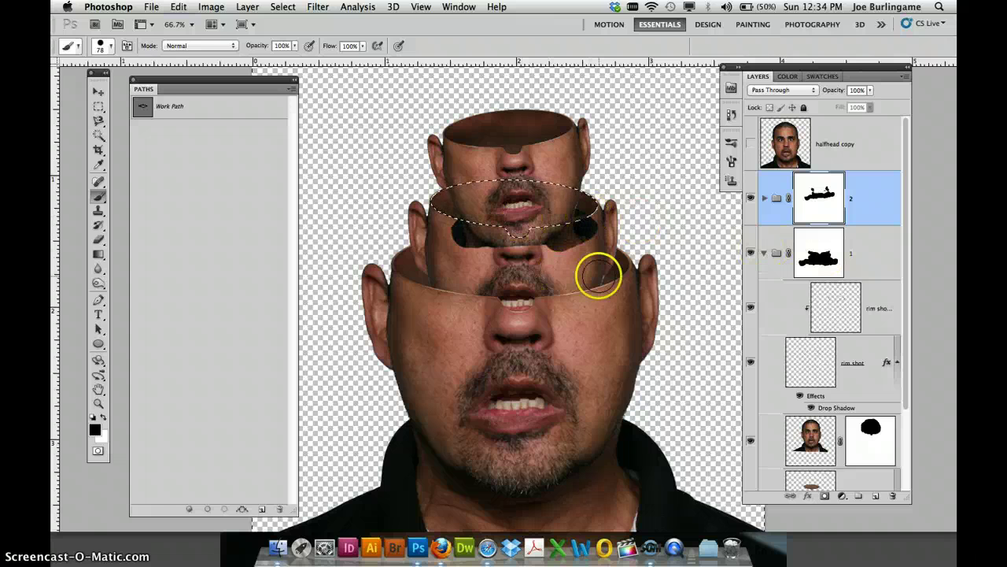
key(super+equal)
key(super+equal)
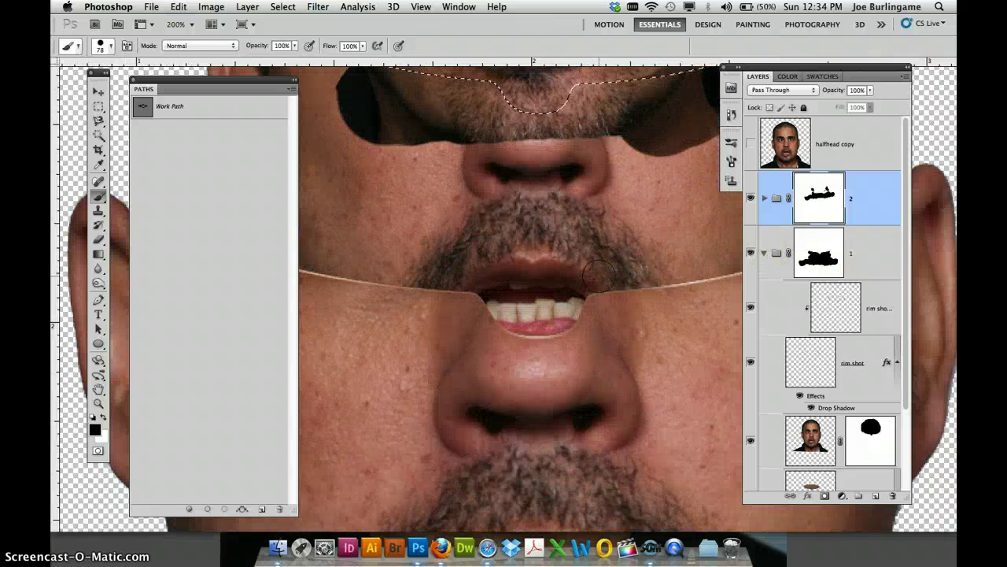
key(super+minus)
key(super+minus)
key(super+minus)
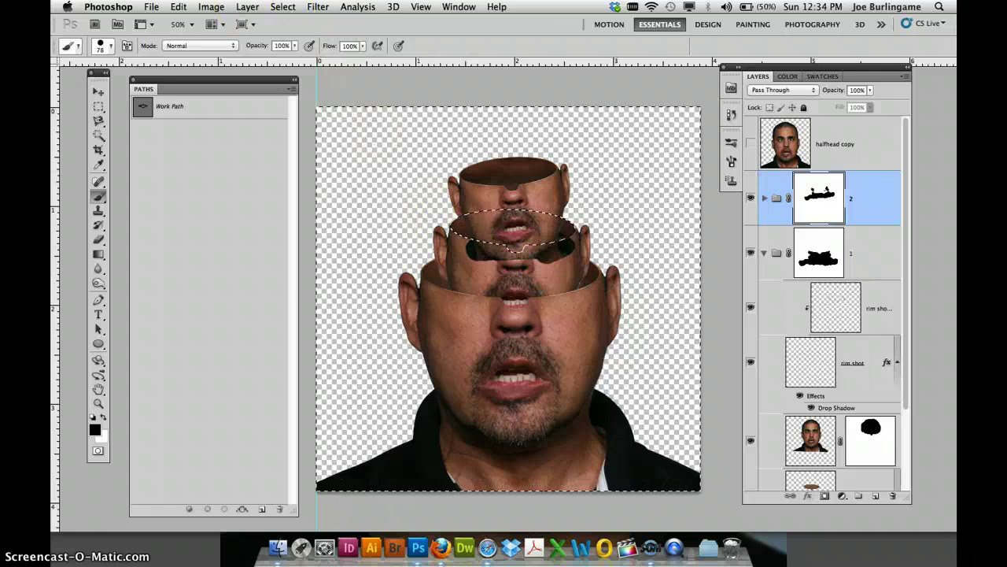
click(247, 6)
click(280, 8)
click(283, 7)
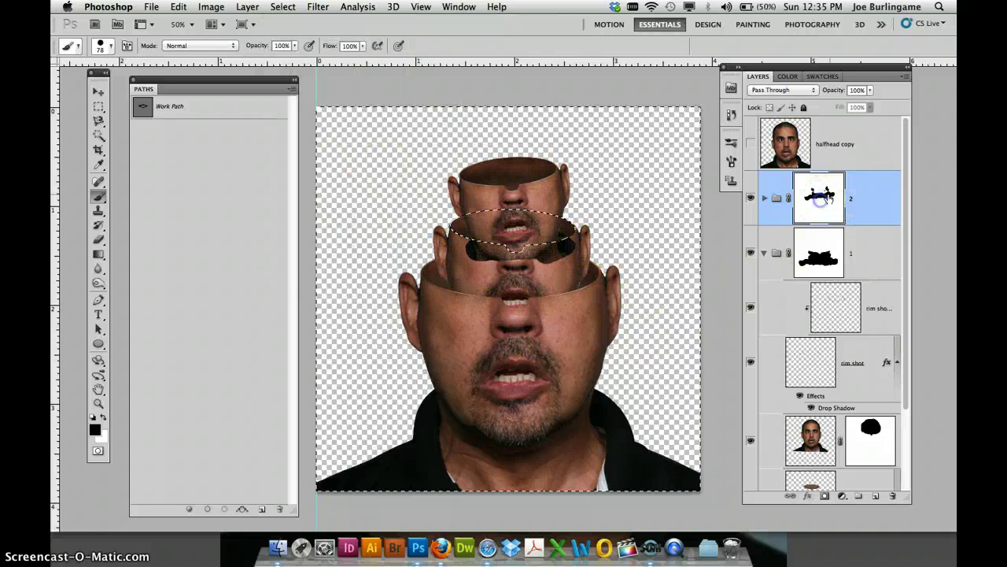
Paint black on group 2's mask outside the opening to hide the top head's overlap below the middle head's rim, and deselect
click(588, 277)
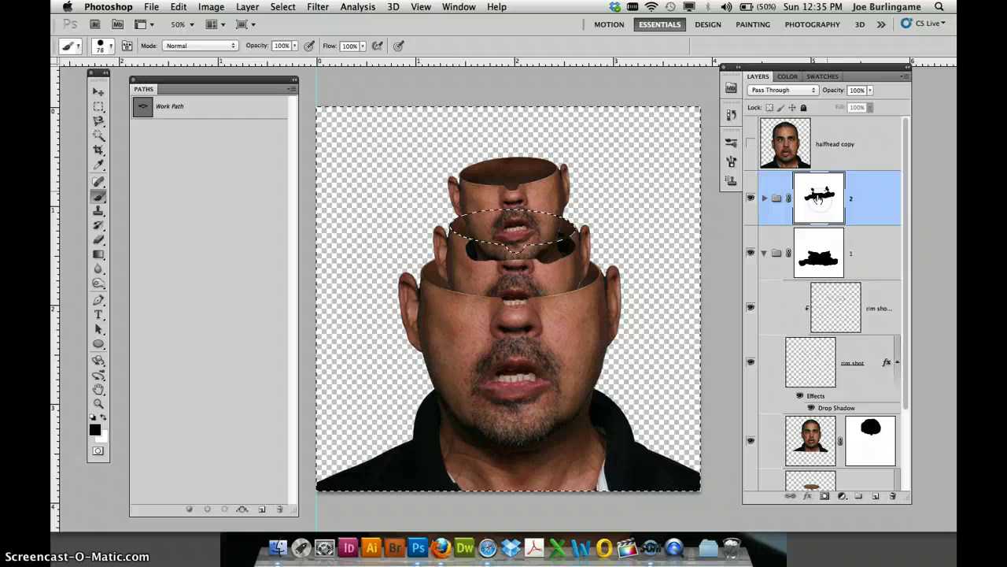
click(564, 254)
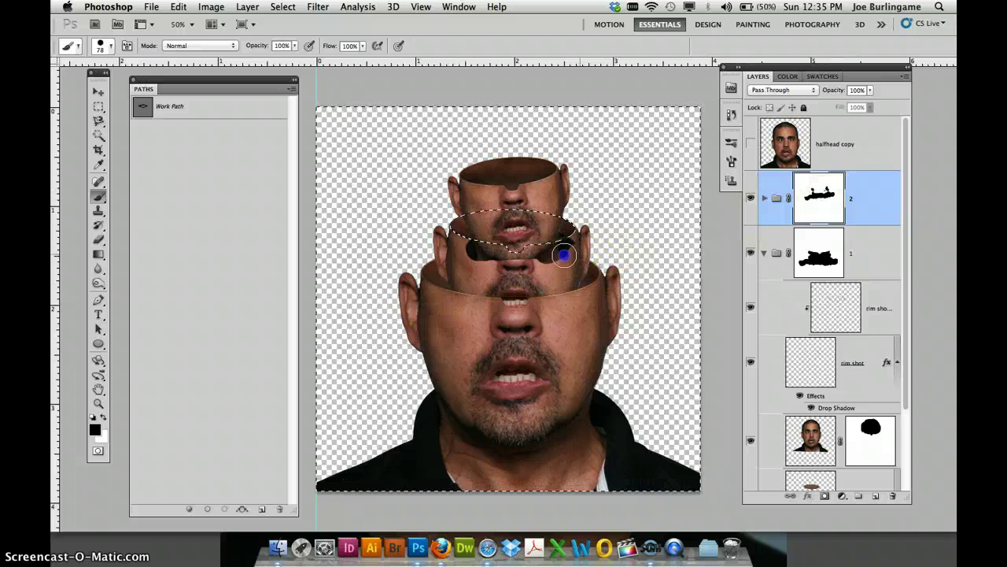
right_click(522, 248)
drag(477, 249, 520, 252)
key(super+plus)
key(super+plus)
key(super+plus)
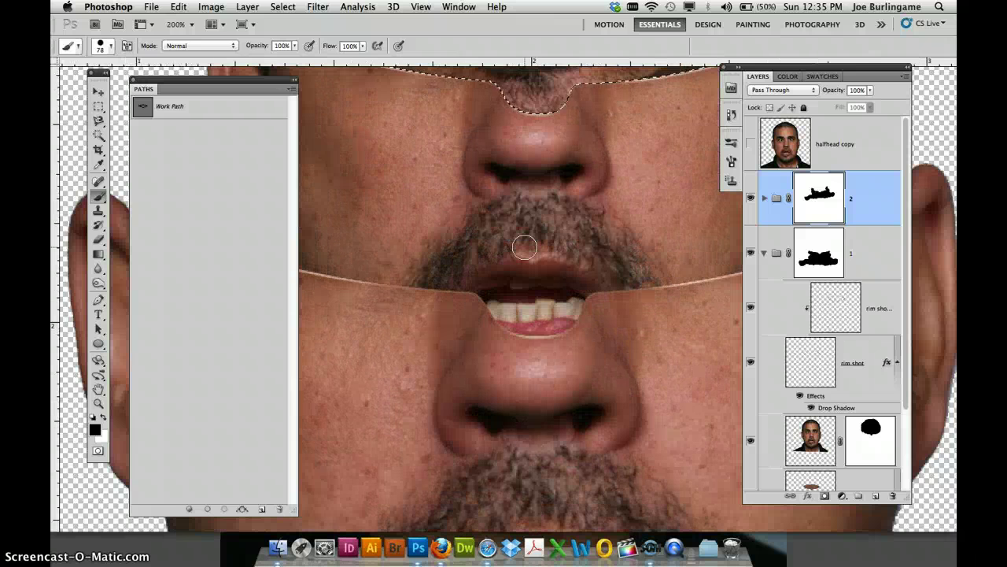
mouse_move(492, 176)
mouse_down()
mouse_move(577, 217)
mouse_move(585, 270)
mouse_up()
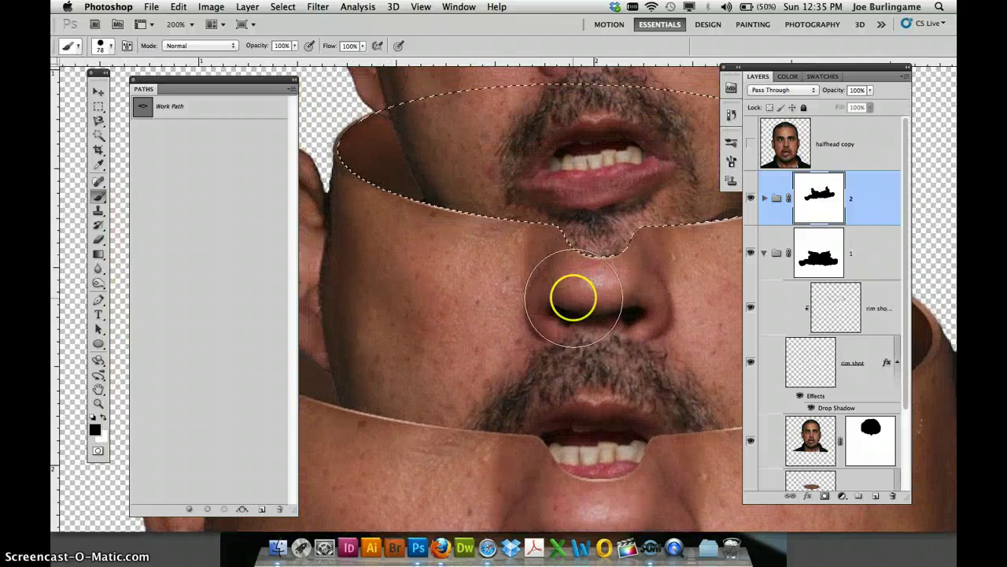
key(super+d)
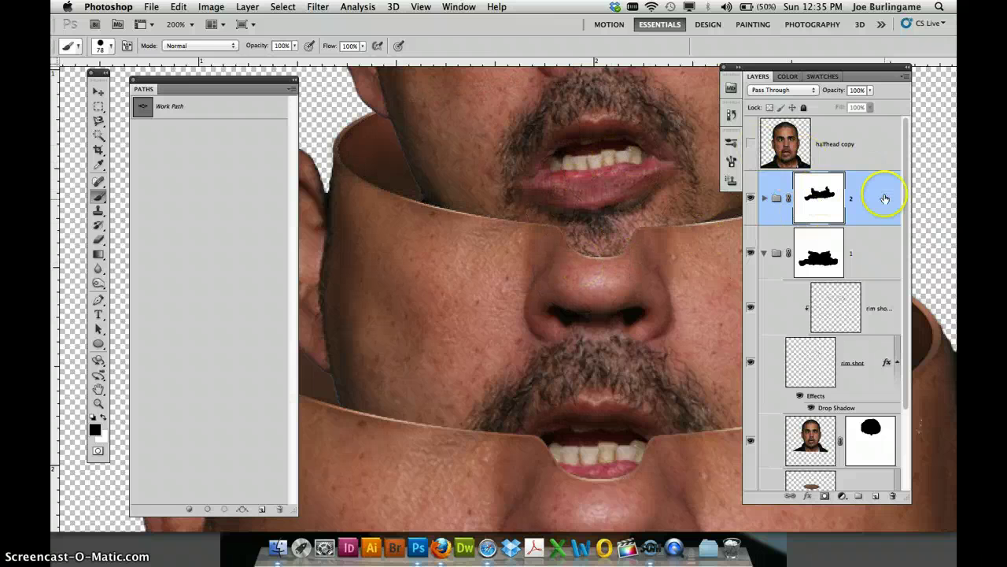
Select the halfhead copy layer and make it visible, with the whole canvas in view
click(886, 160)
click(751, 143)
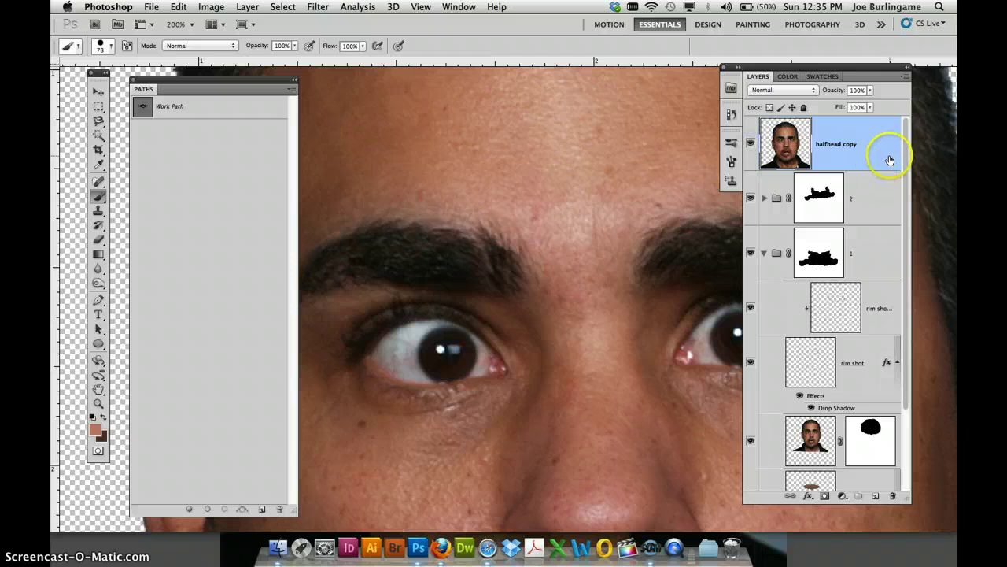
key(super+minus)
key(super+minus)
key(super+minus)
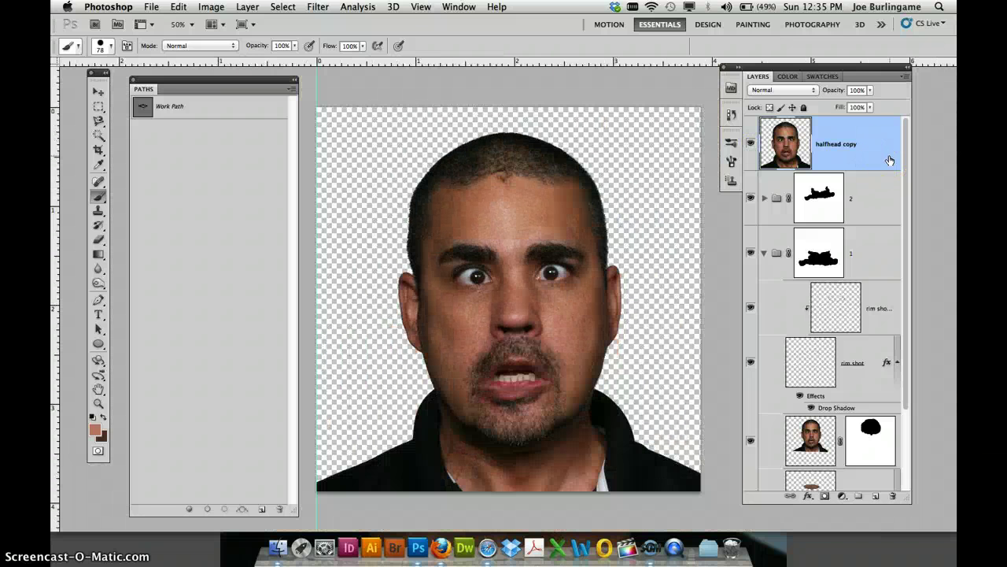
Scale the halfhead copy layer to about 26%, rotate it about 6° clockwise, place it over group 2's head opening and apply the transform
key(super+t)
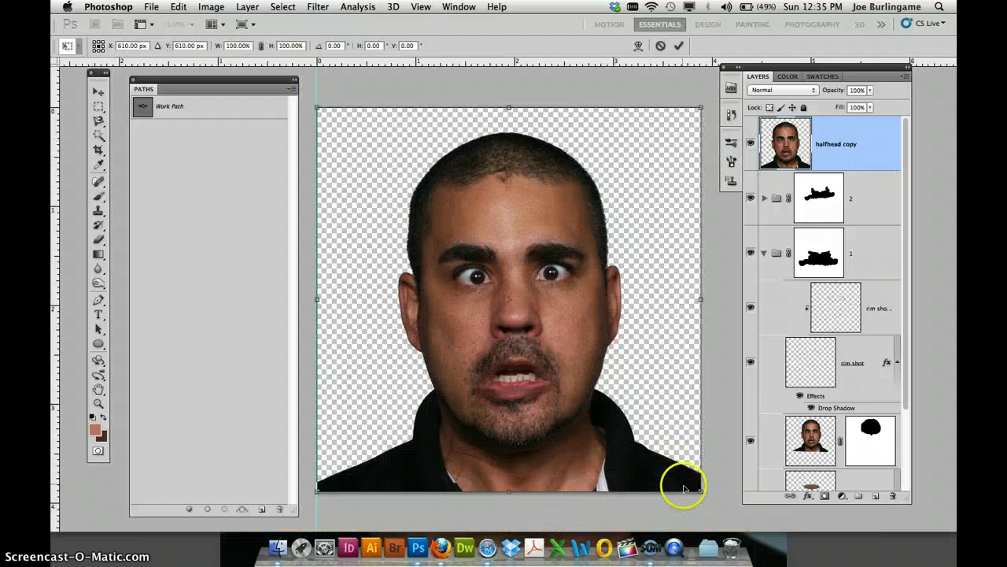
drag(704, 491, 497, 146)
drag(387, 162, 506, 152)
drag(573, 90, 578, 94)
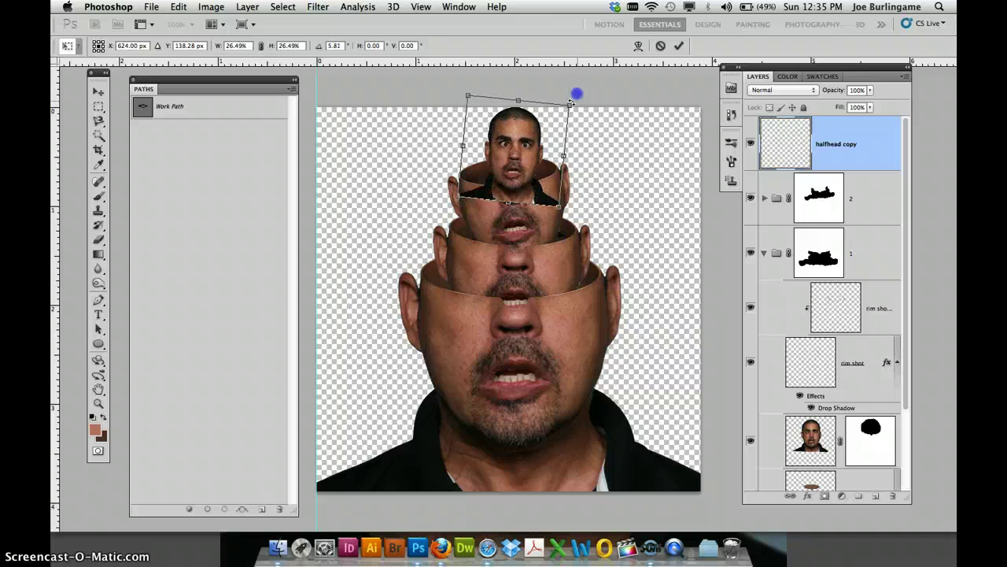
drag(500, 157, 513, 165)
key(Return)
Expand group 2 and select the head opening inside its rim shot layer's outline with the Magic Wand
key(b)
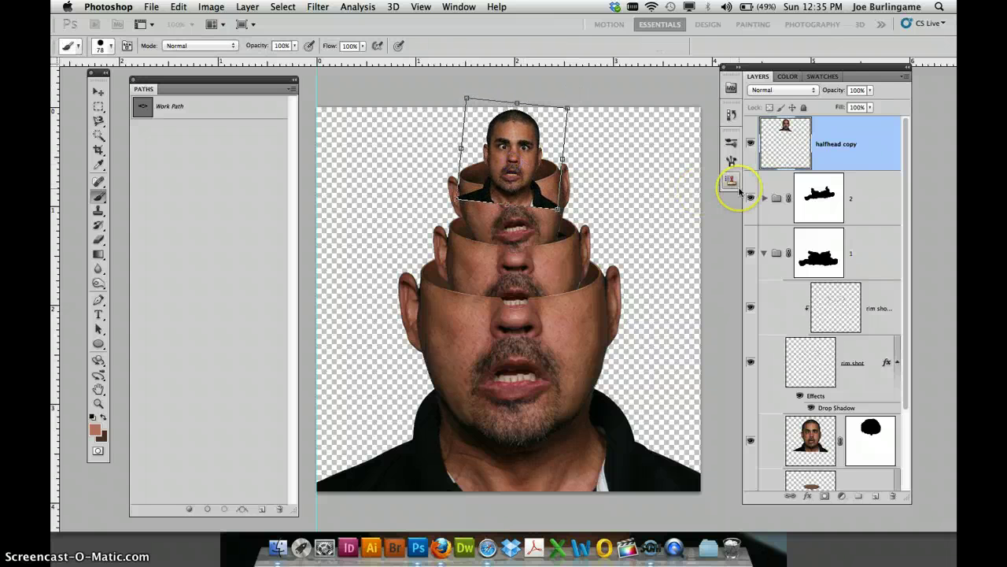
click(763, 198)
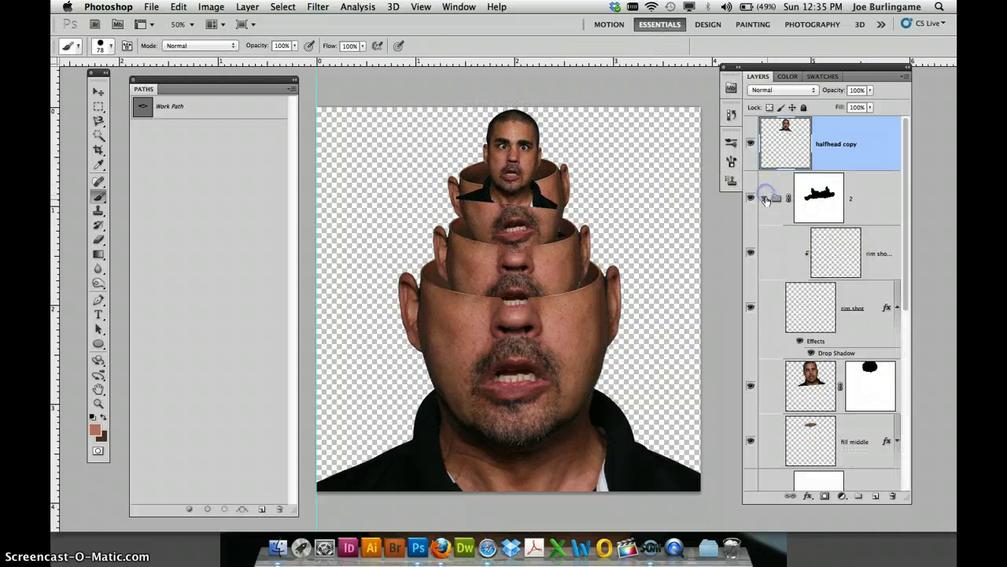
click(764, 199)
click(764, 200)
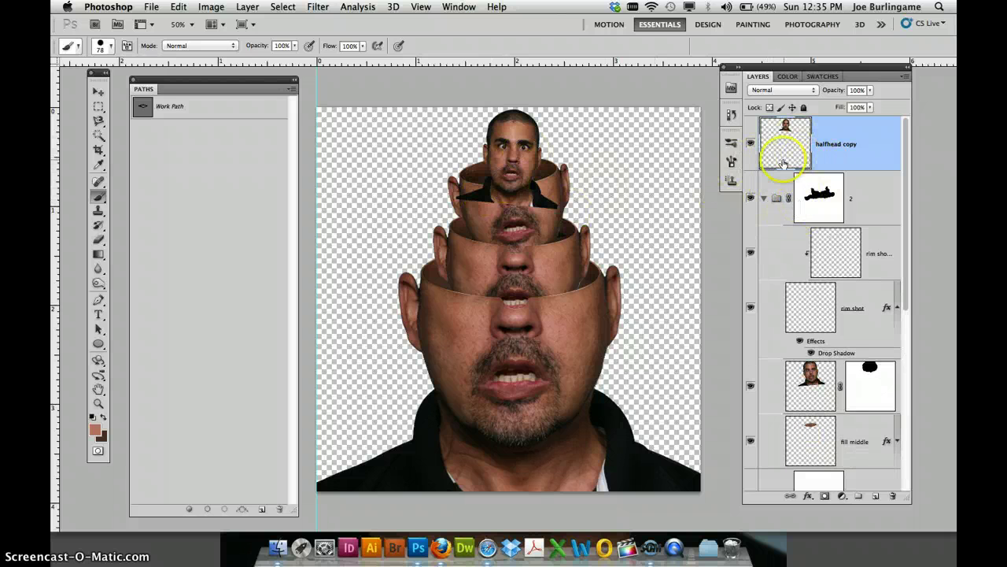
right_click(880, 146)
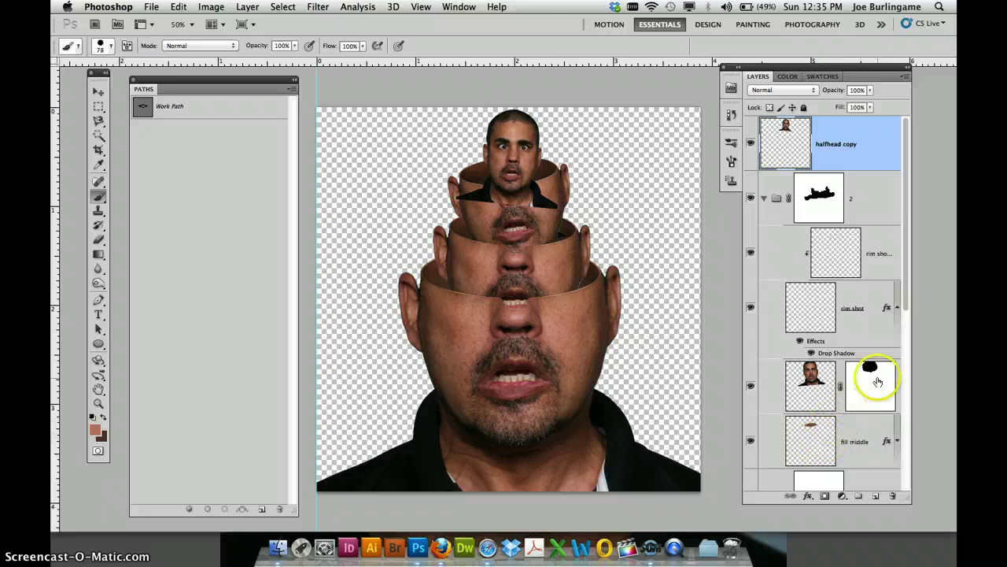
click(862, 308)
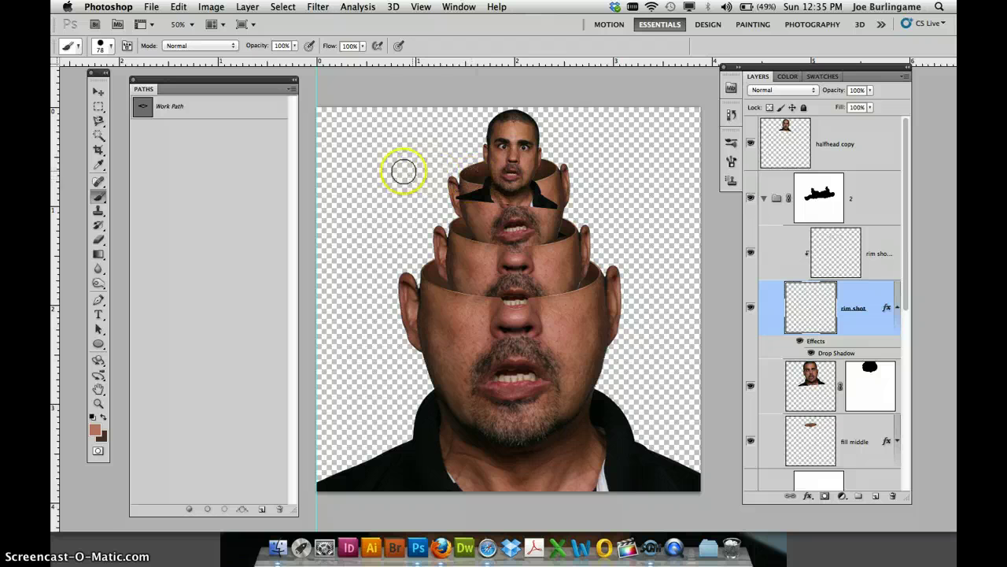
key(w)
click(480, 178)
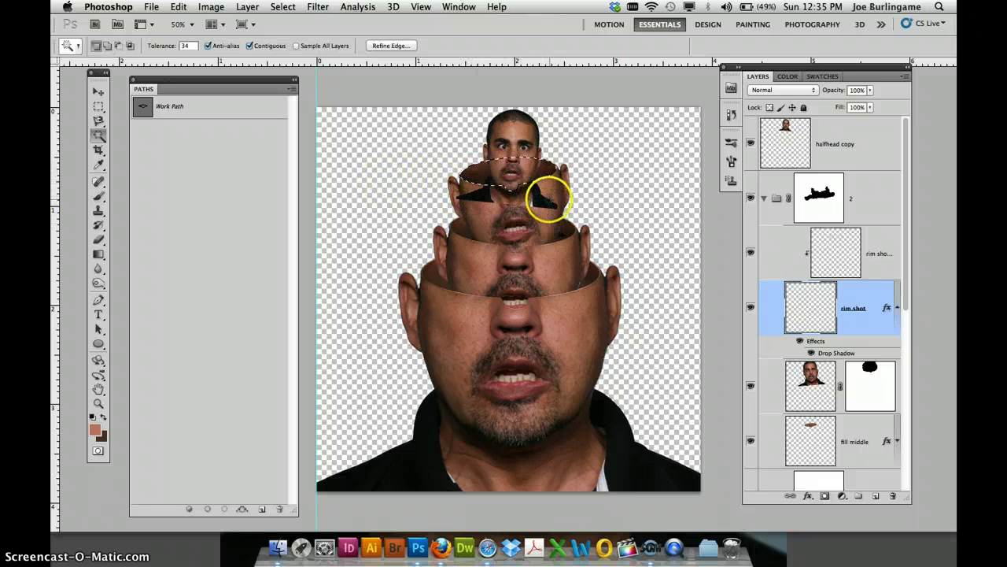
Invert the opening's selection and make the halfhead copy layer active
click(284, 7)
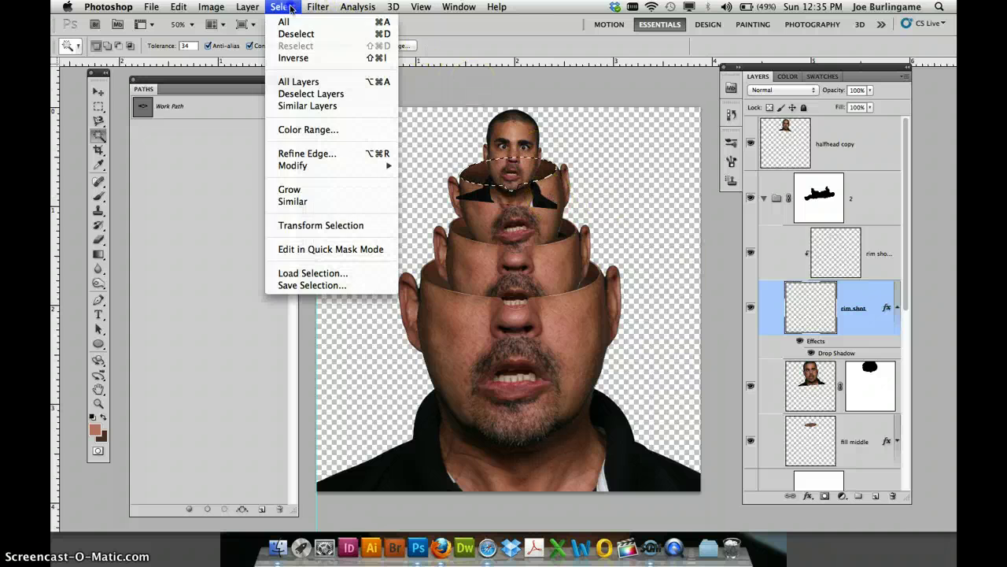
click(285, 8)
click(284, 7)
click(293, 57)
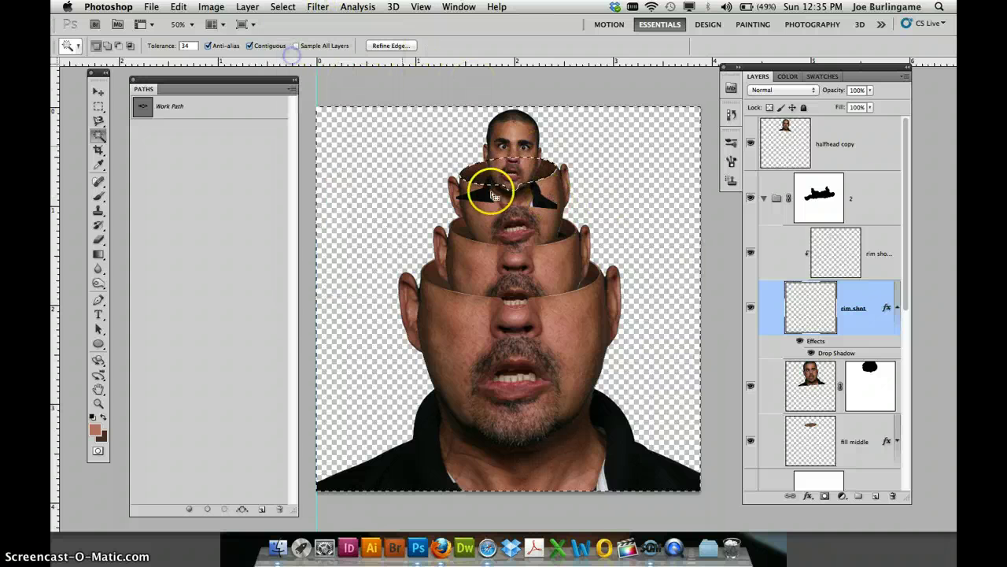
click(873, 138)
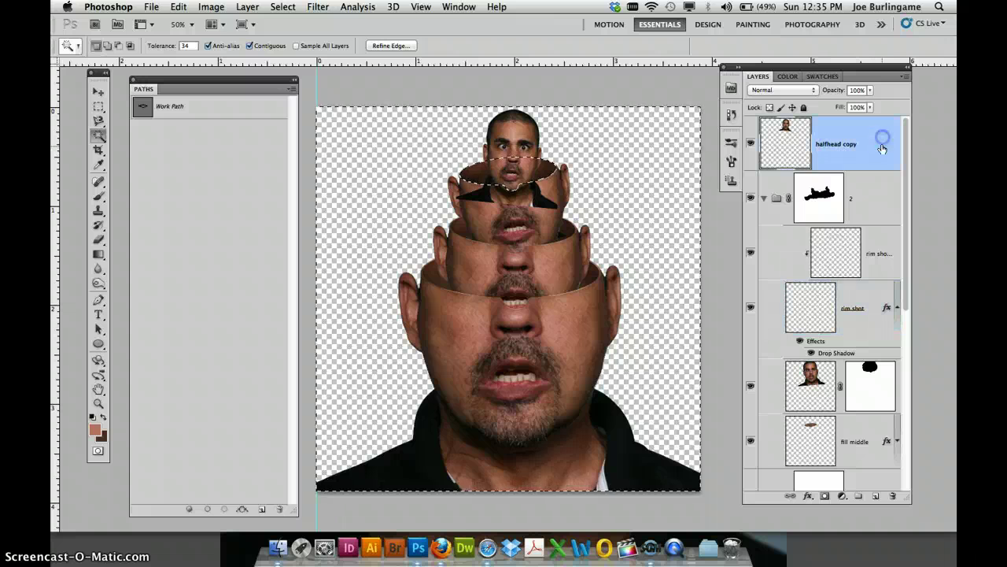
Add a mask to the halfhead copy layer from the selection and invert it so only the part inside the opening shows
click(824, 496)
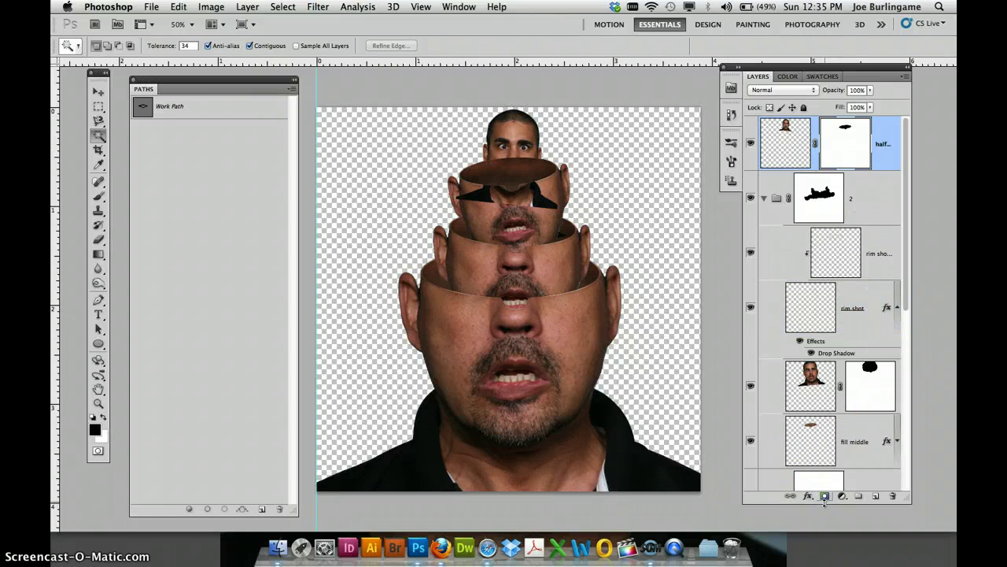
key(super+i)
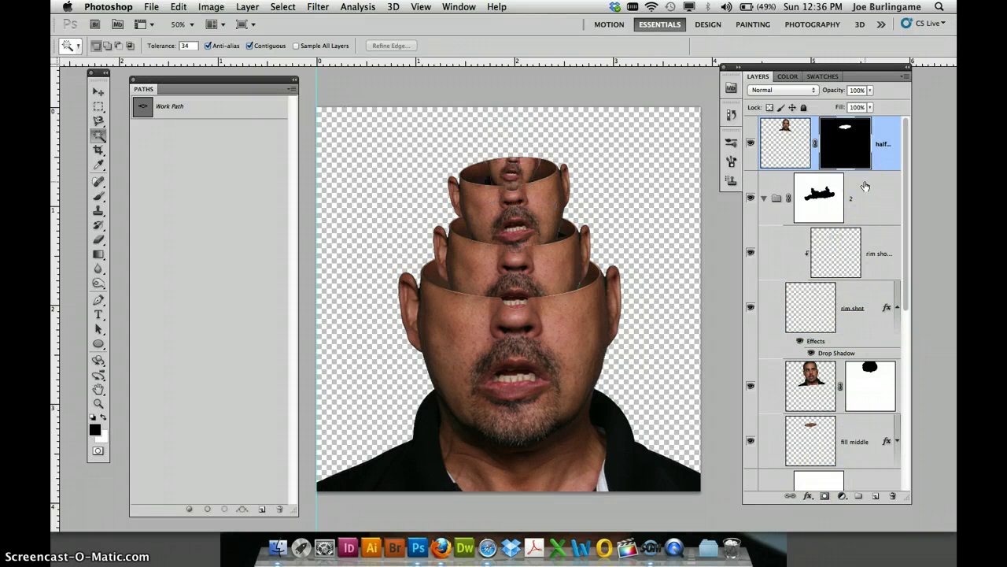
Load the halfhead copy layer's outline, paint its mask white to reveal the head above the opening, and move the head up slightly
click(785, 144)
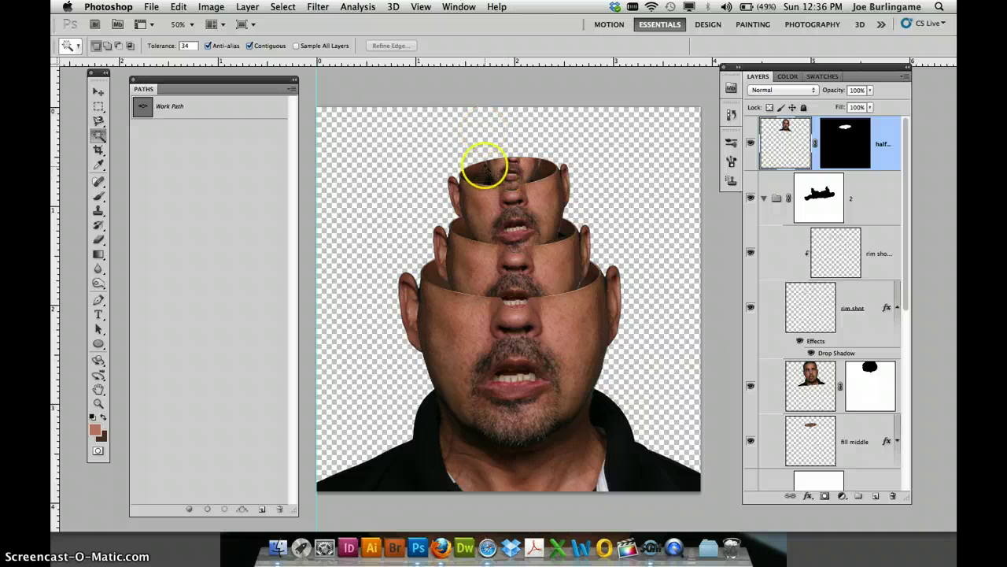
super+click(782, 146)
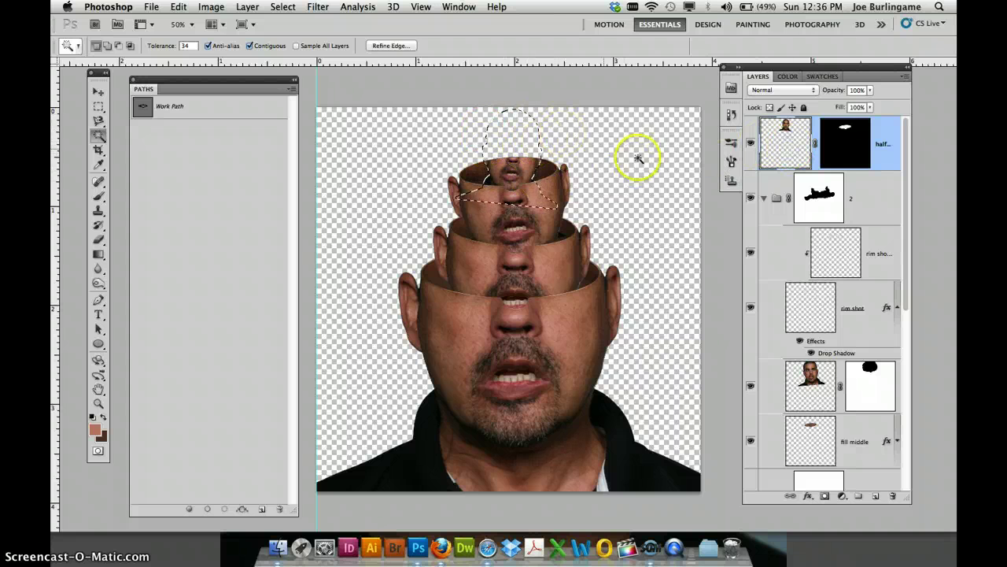
click(840, 147)
key(b)
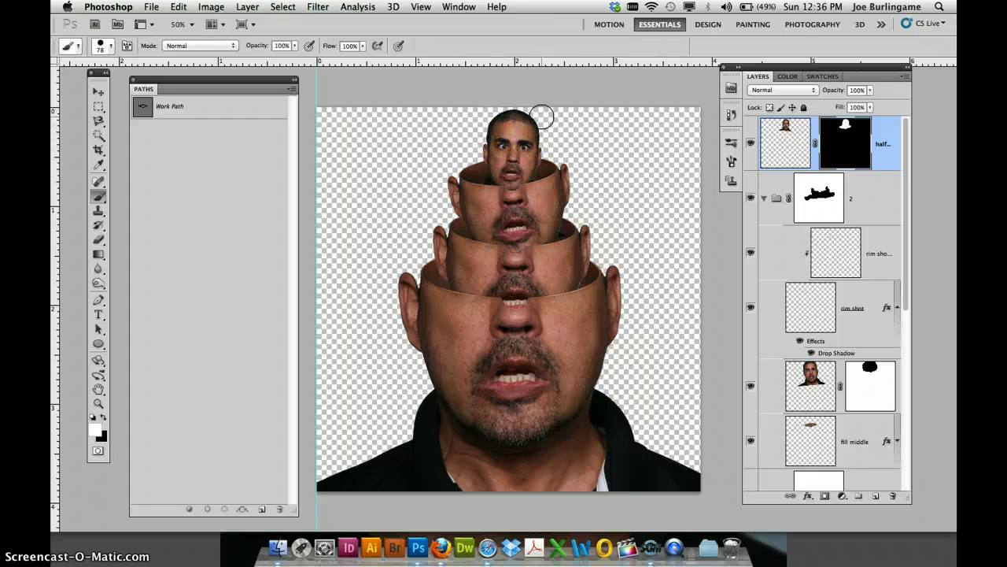
key(v)
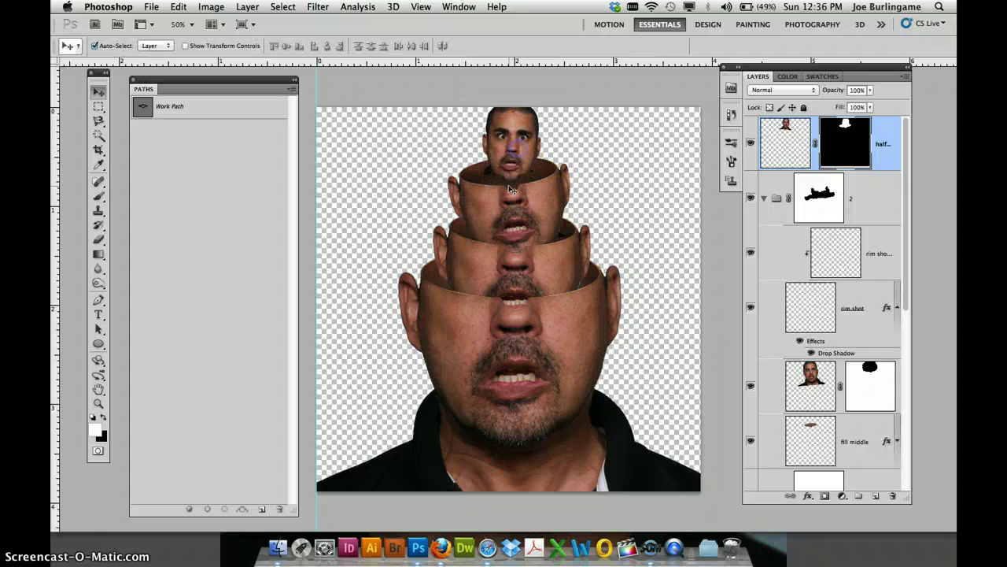
Try to reveal the collar and shoulders by turning the halfhead copy mask white inside the layer's reloaded outline
super+click(785, 140)
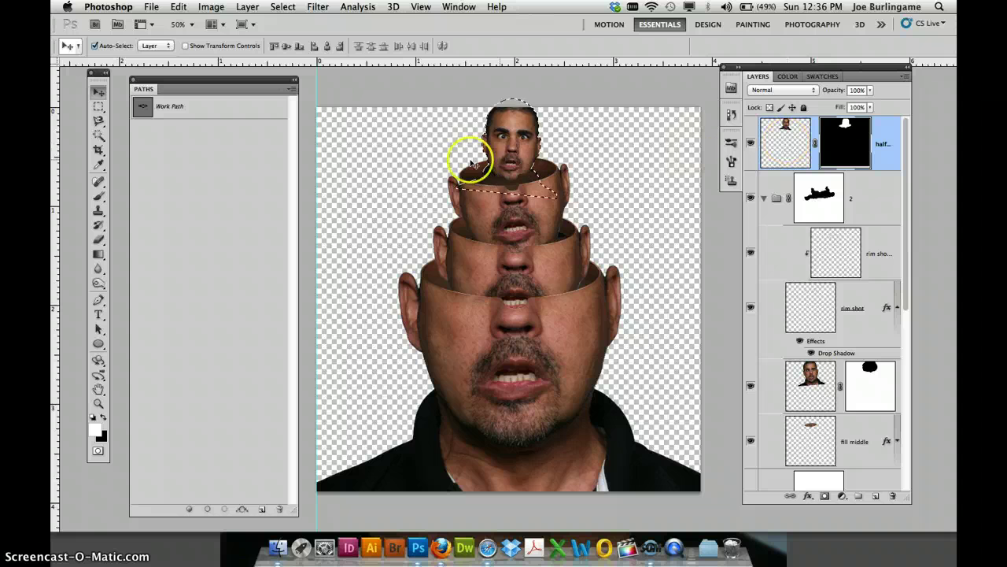
key(b)
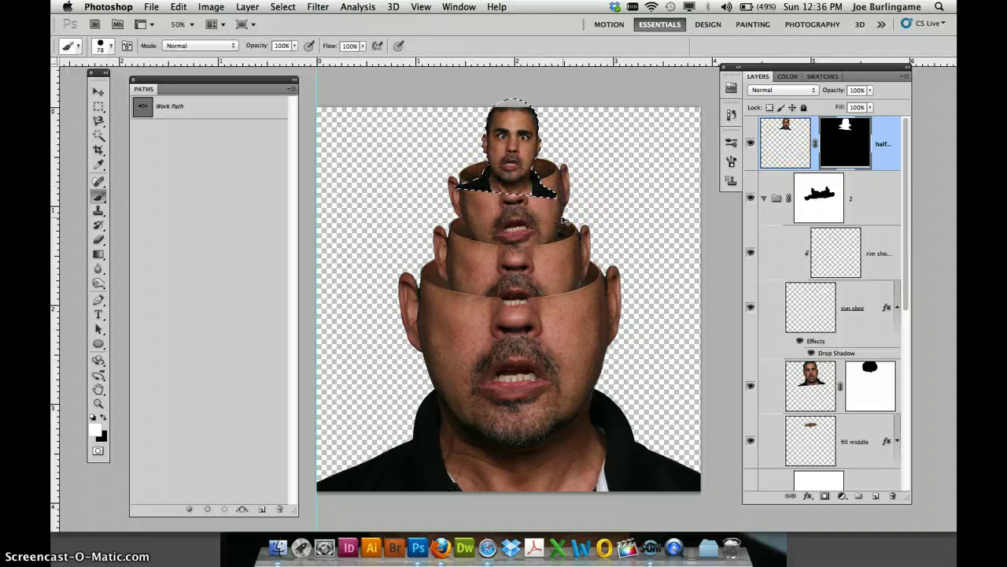
key(super+BackSpace)
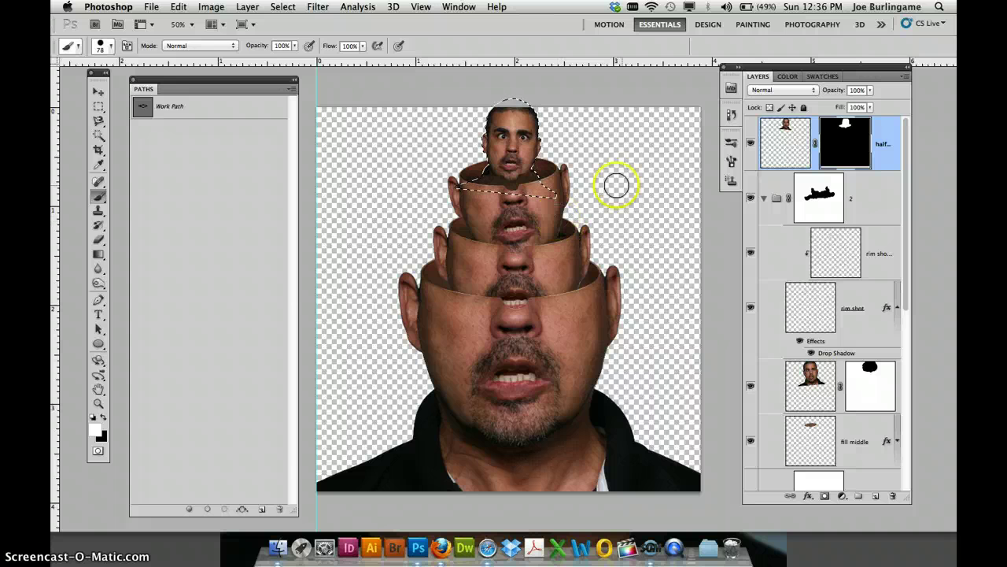
Invert the outline selection, go over the area around the top opening with the brush on the halfhead copy mask, and deselect
click(211, 7)
click(283, 6)
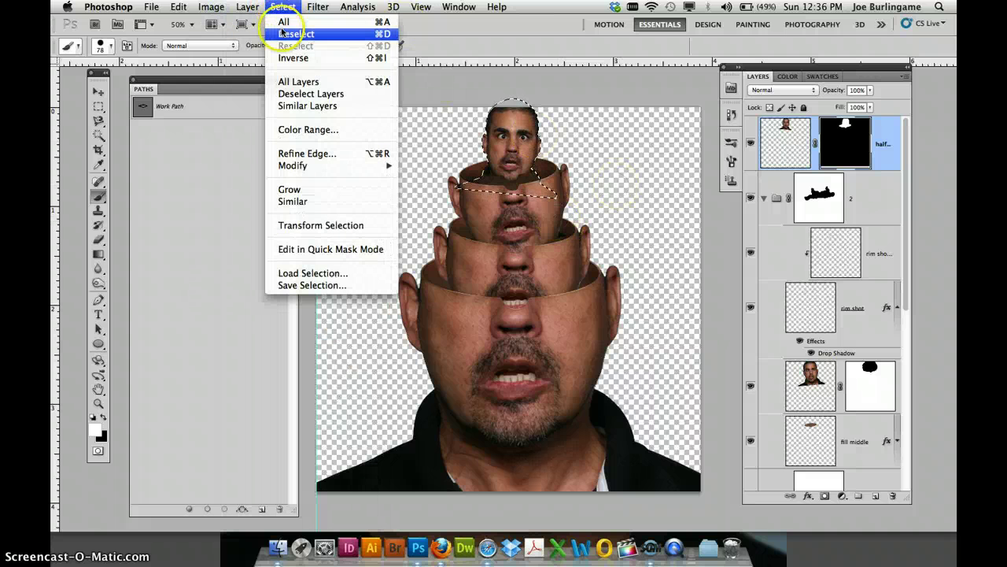
click(292, 57)
mouse_move(527, 184)
mouse_down()
mouse_move(487, 178)
mouse_move(513, 173)
mouse_move(525, 183)
mouse_move(502, 168)
mouse_move(466, 166)
mouse_up()
mouse_move(586, 192)
mouse_down()
mouse_move(584, 214)
mouse_move(576, 213)
mouse_up()
key(super+d)
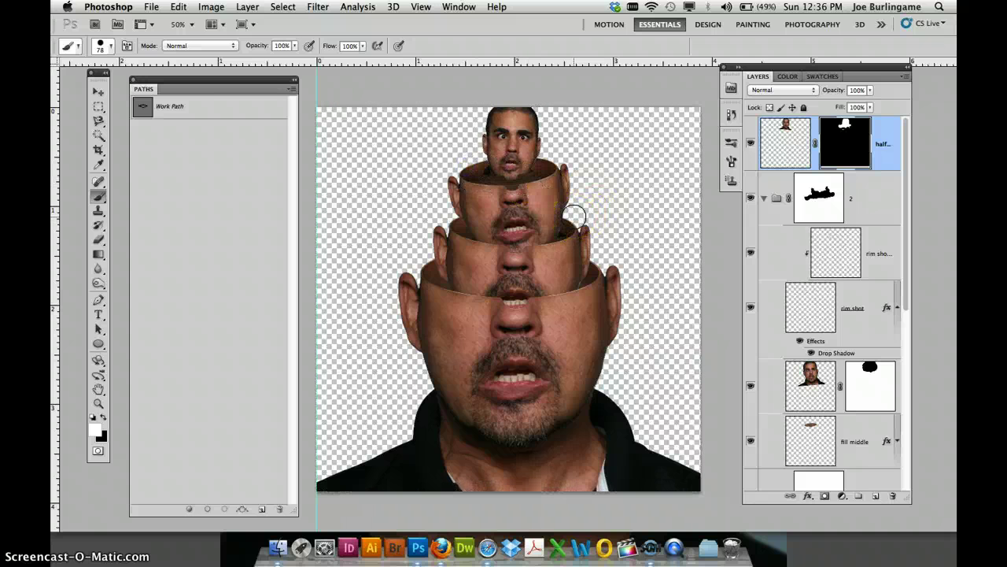
Locate group 1 and its mask beneath group 2's layers and check the area beside the third head's ear
click(907, 292)
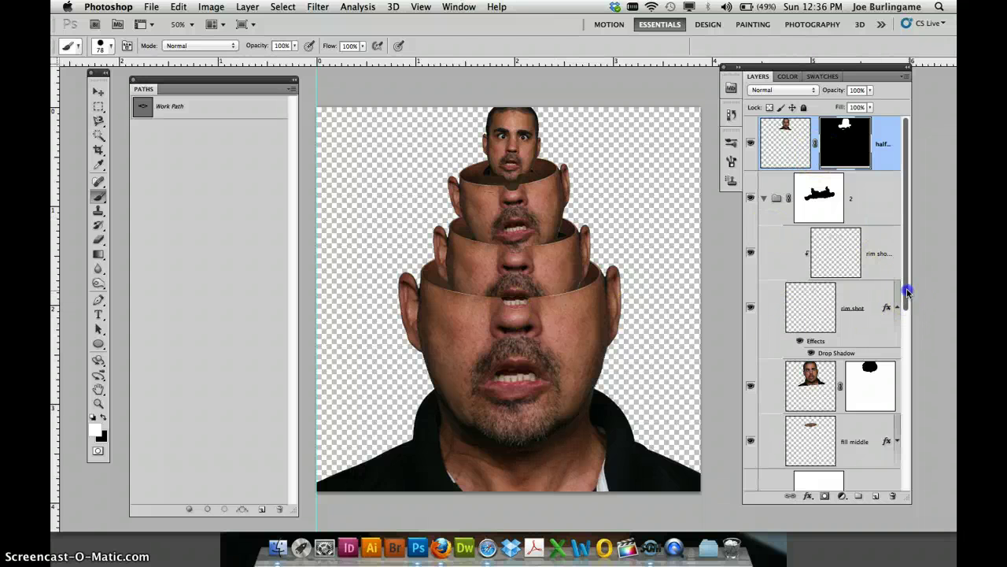
drag(907, 292, 894, 353)
drag(603, 269, 578, 209)
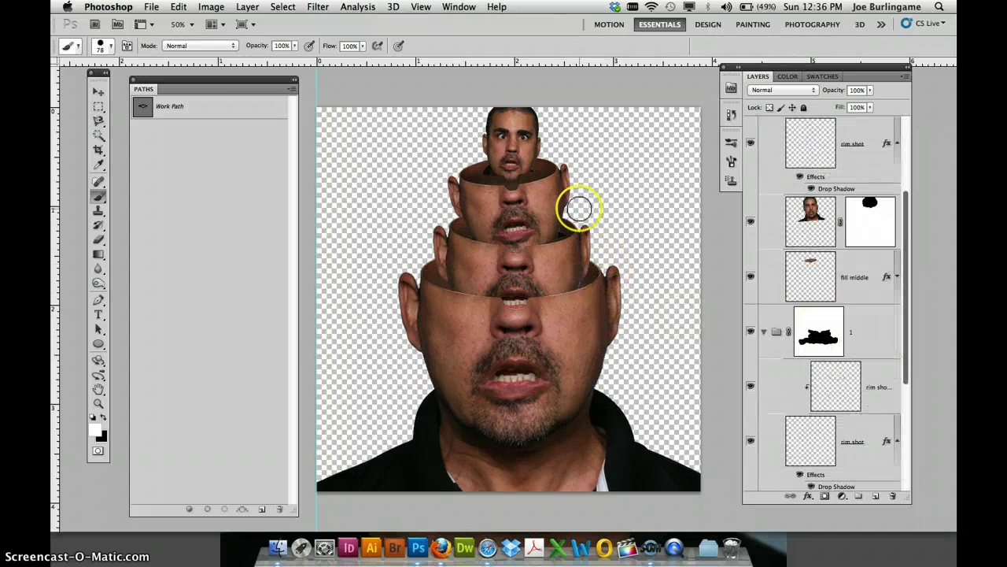